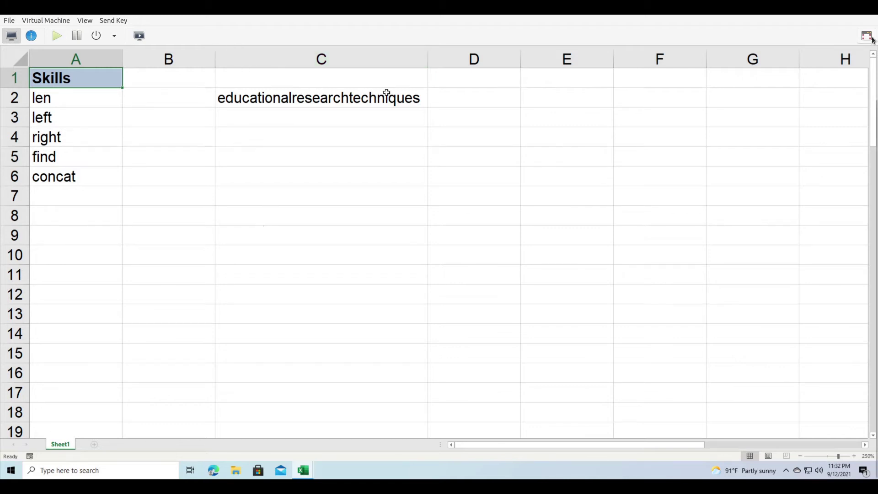
Restore the full Excel window with its ribbon and enable editing of the protected workbook
click(866, 36)
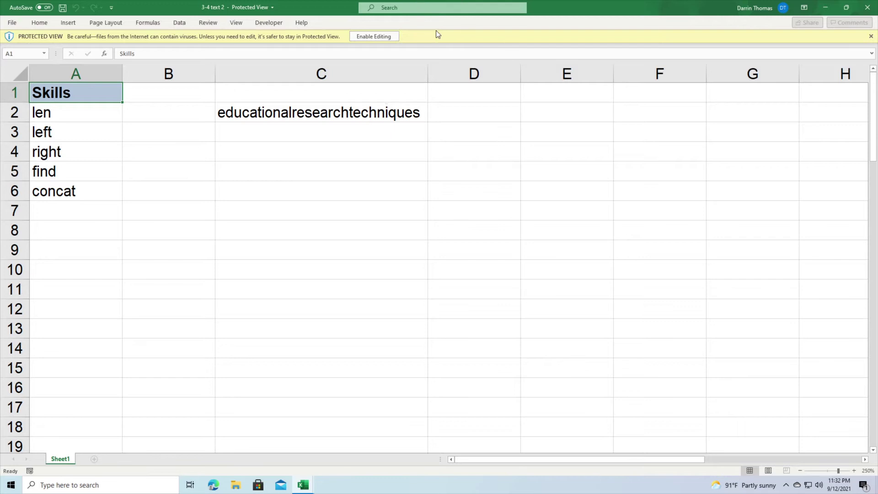
click(392, 37)
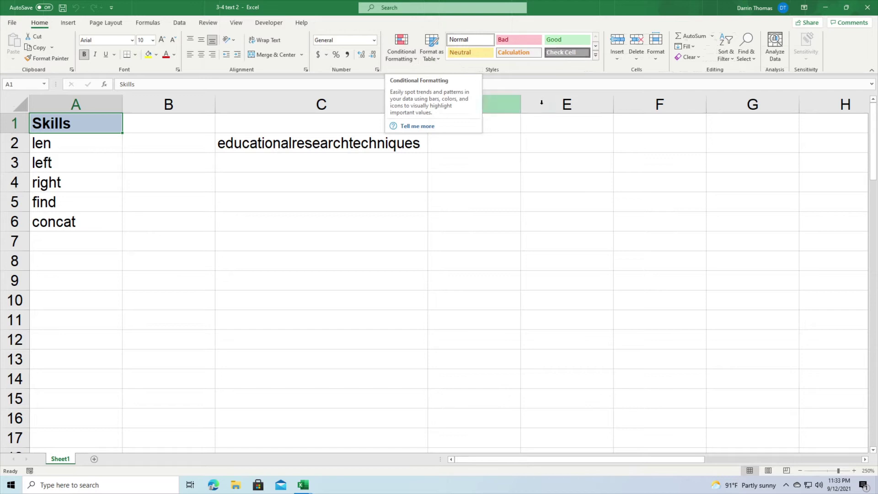
Enter the formula =len(C2) in cell B2 to count the characters of the text in C2
click(321, 146)
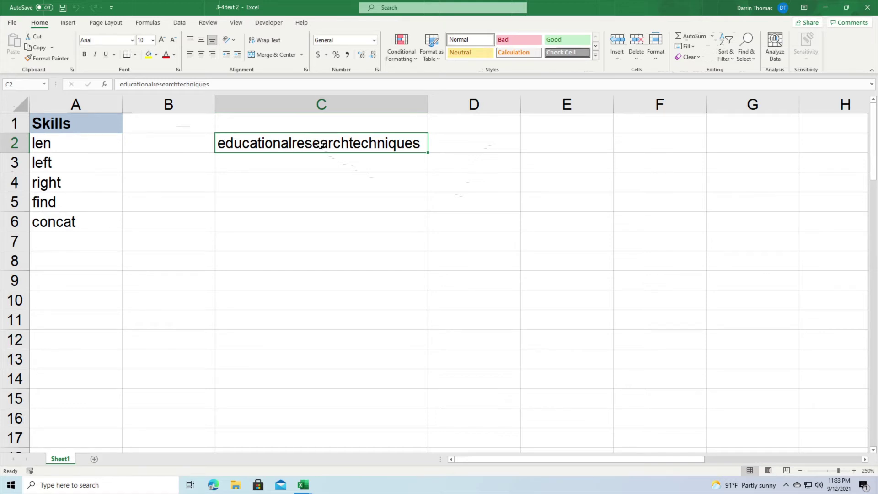
key(Left)
text(=)
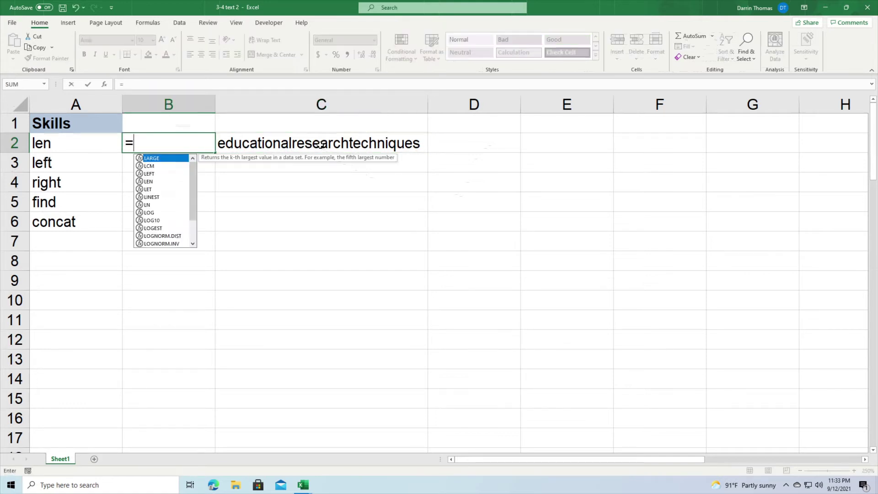
text(len()
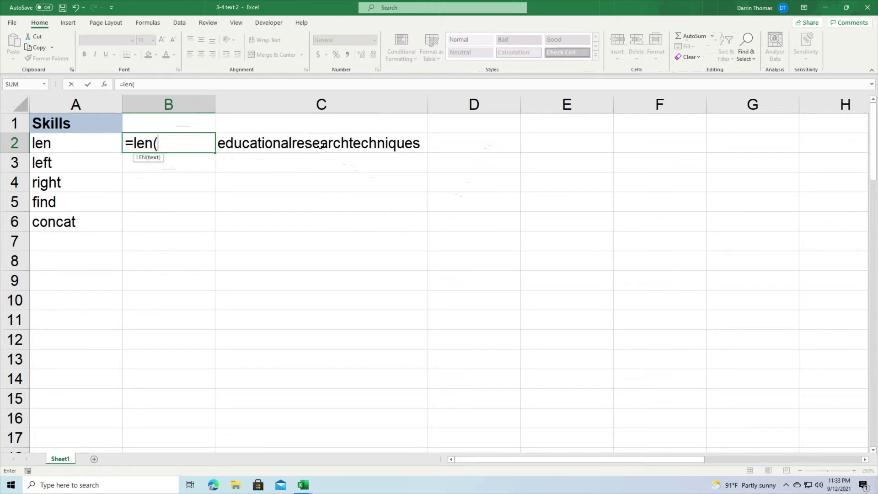
click(325, 146)
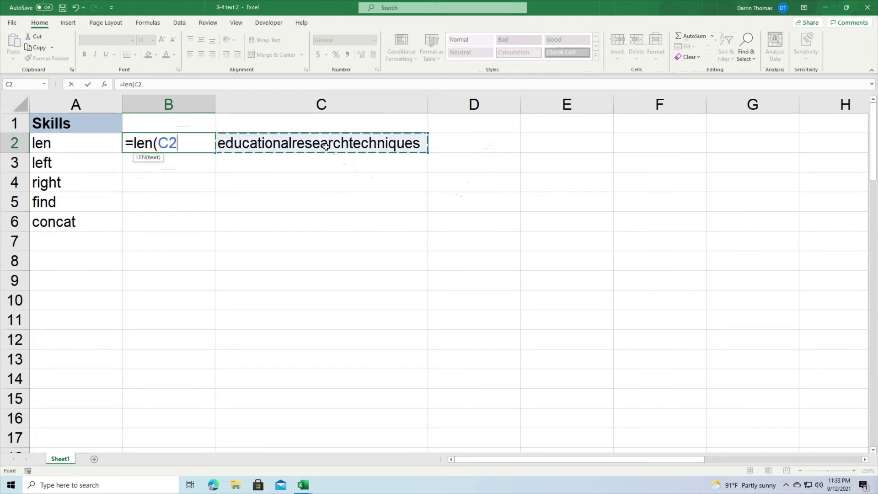
text())
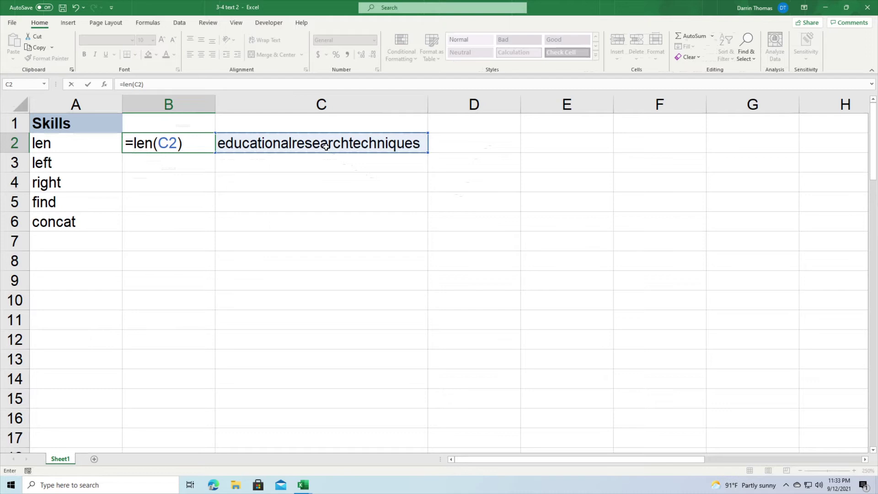
key(Return)
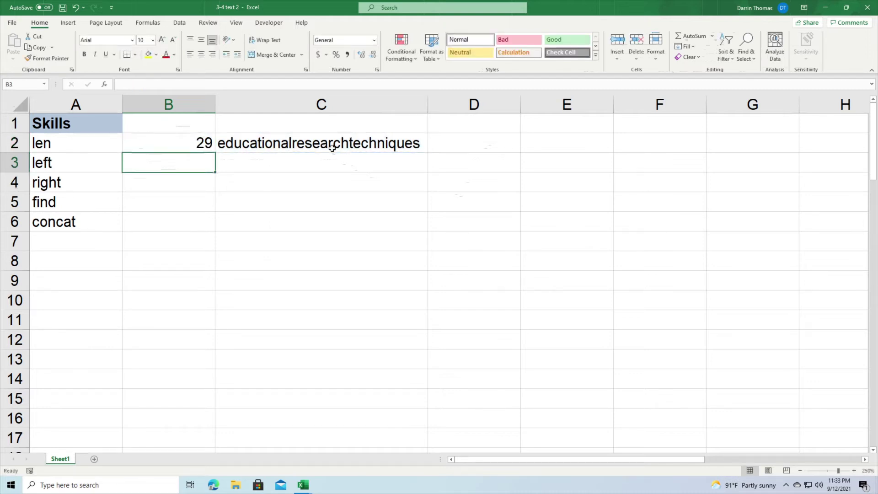
Insert a space after "resear" within the text in cell C2
click(331, 140)
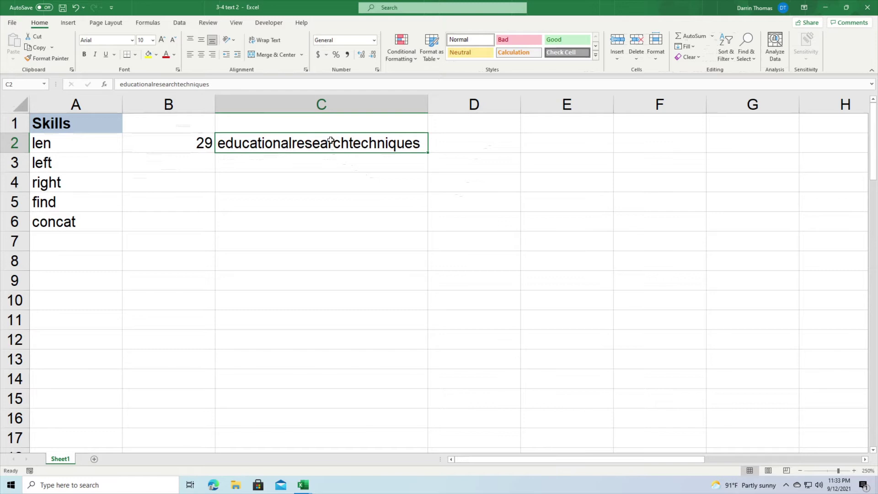
double_click(331, 140)
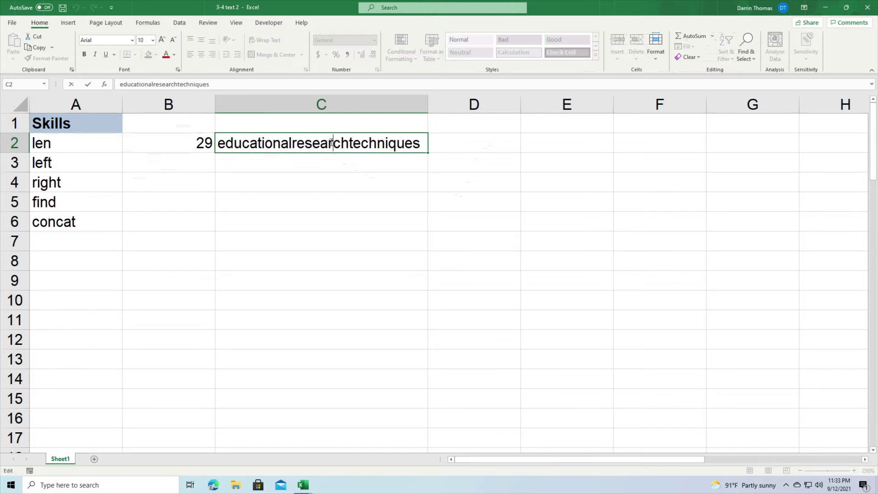
key(Return)
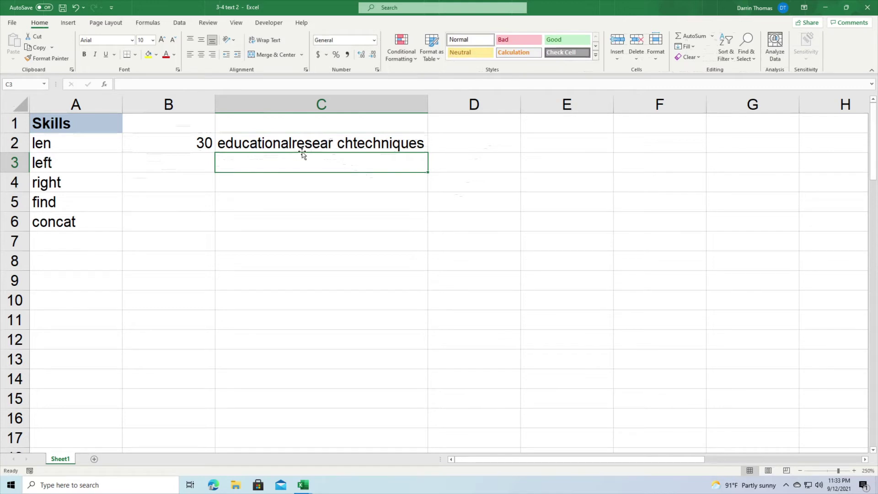
Remove the extra space from C2 so the text reads "educationalresearchtechniques"
click(334, 142)
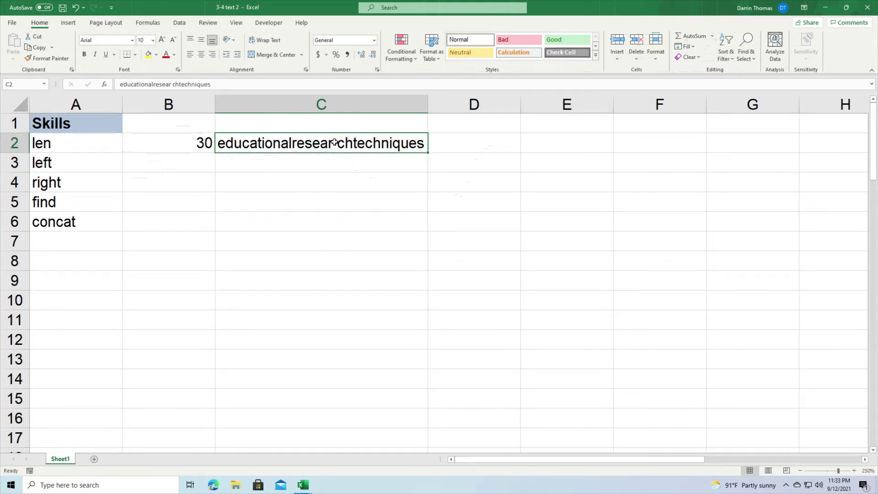
click(171, 82)
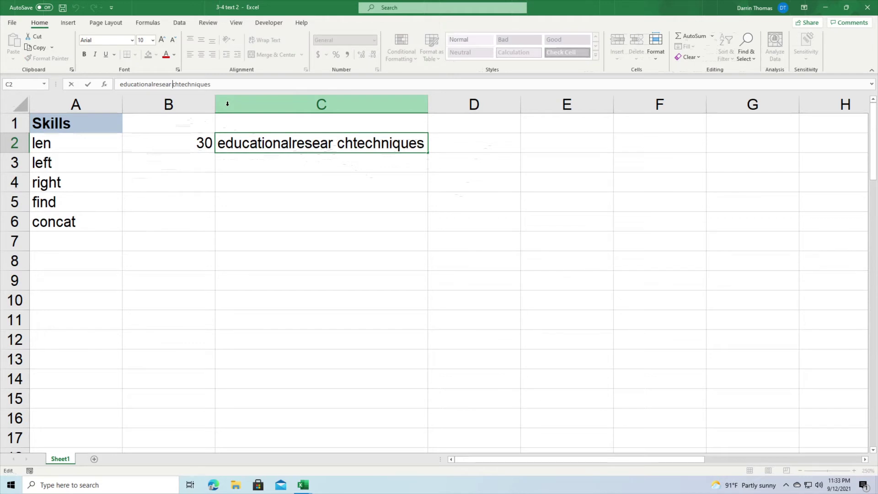
key(Delete)
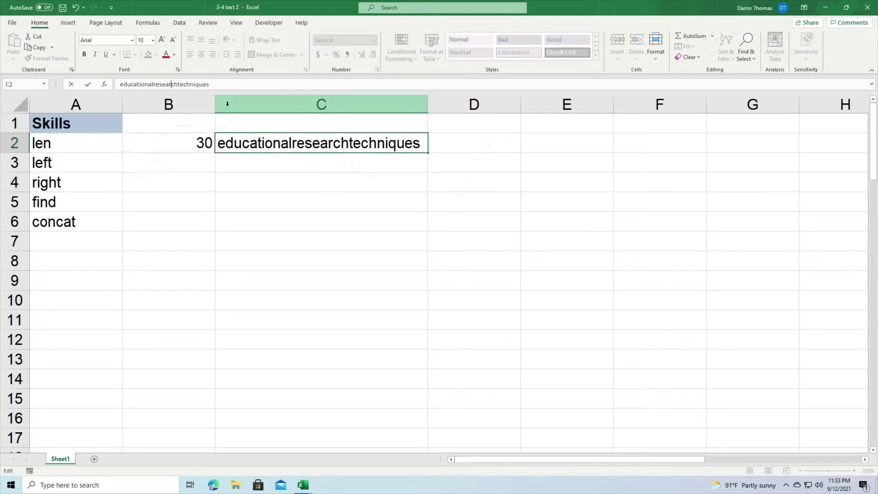
key(Return)
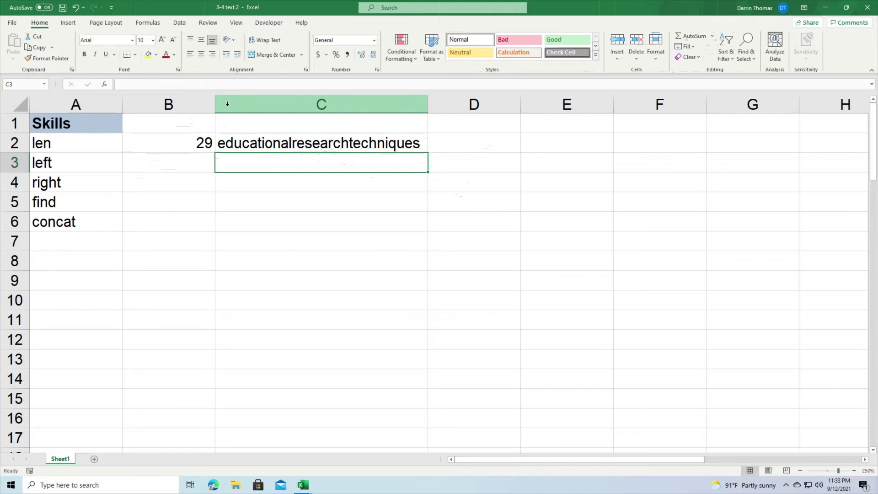
Enter the formula =left(C2,5) in cell B3 to extract the first five characters of C2
key(Left)
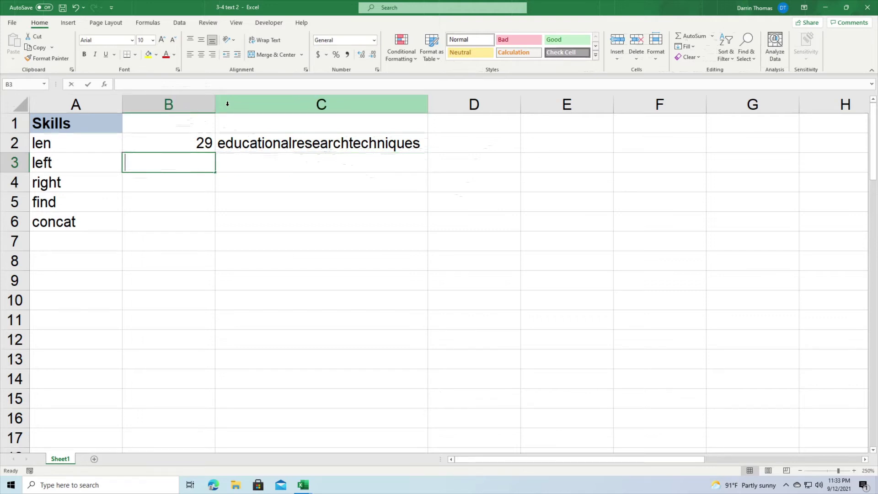
text(=lef)
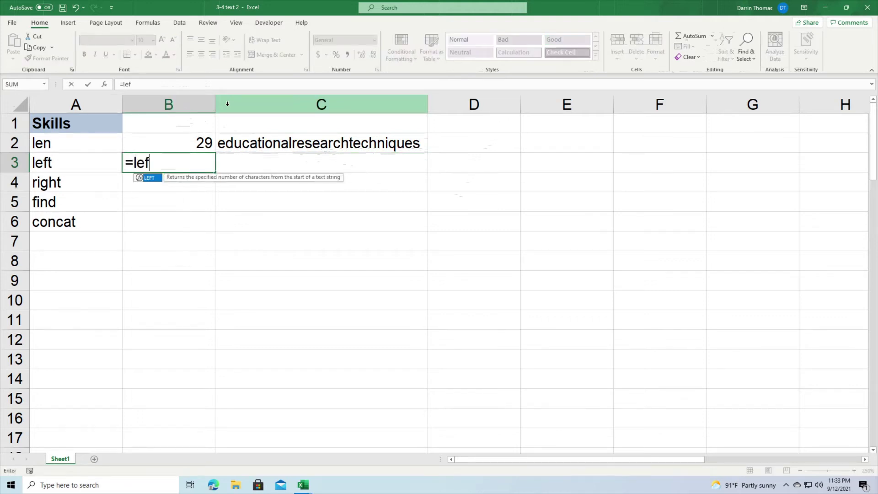
text(t()
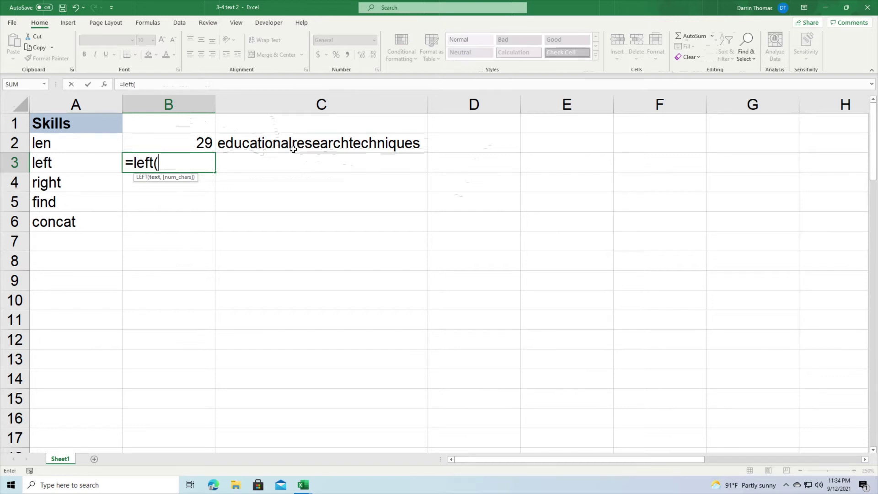
click(236, 146)
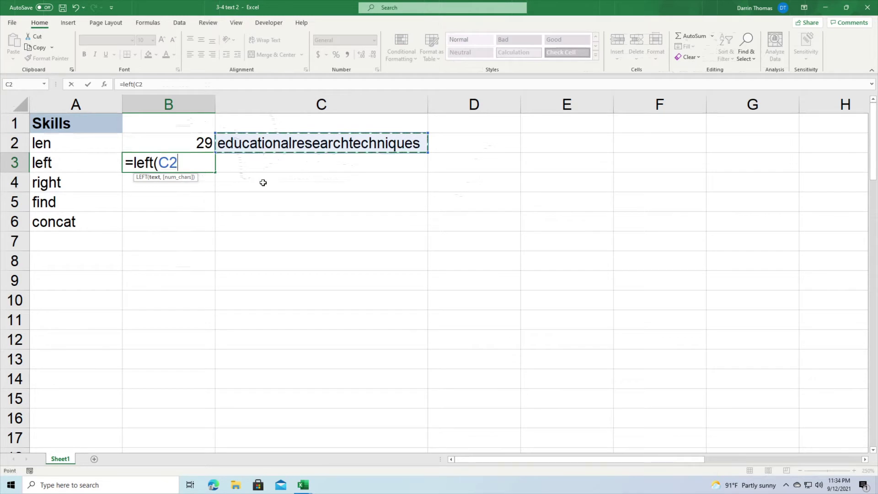
text(,6)
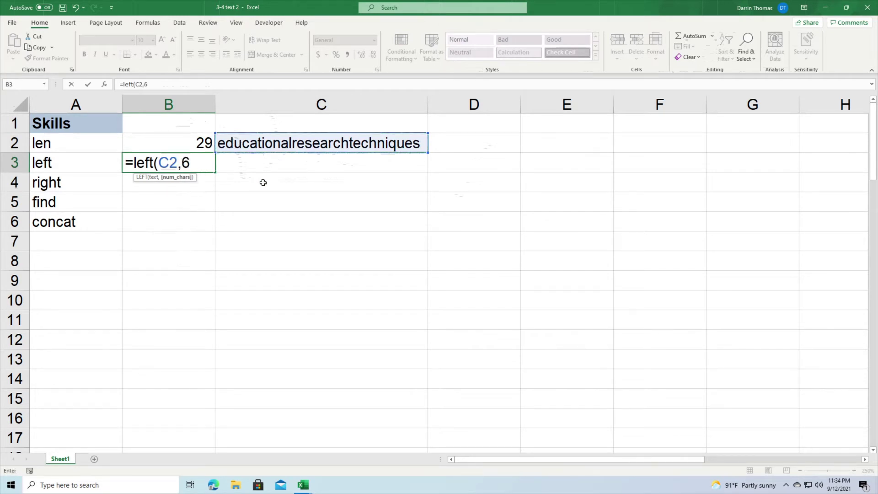
key(BackSpace)
text(5))
key(Return)
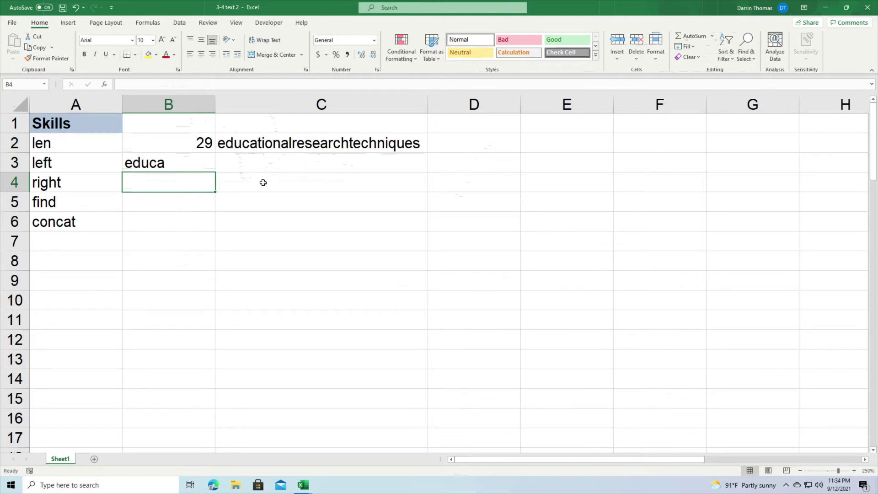
Enter the formula =right(C2,5) in cell B4 to extract the last five characters of C2
key(Up)
key(Down)
text(=)
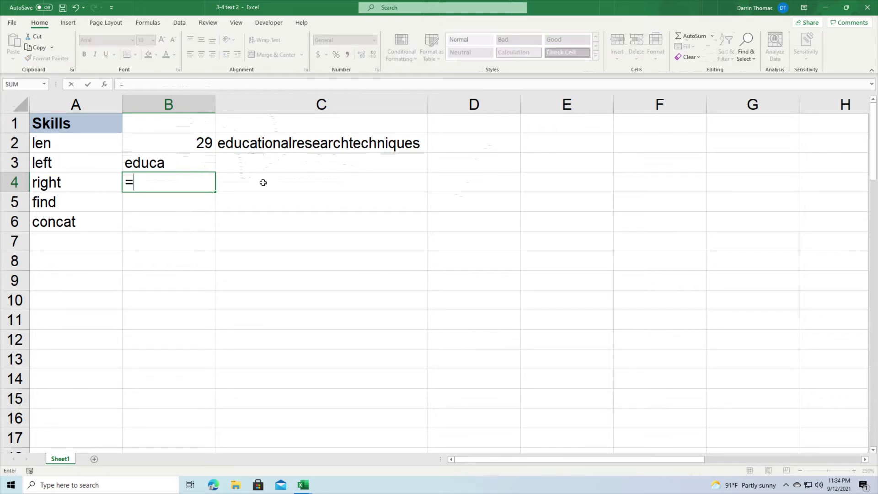
text(ri)
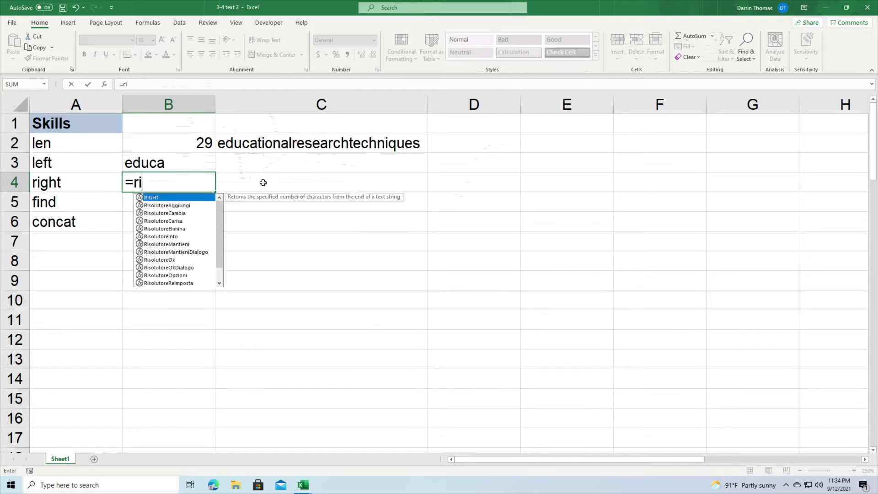
text(ght()
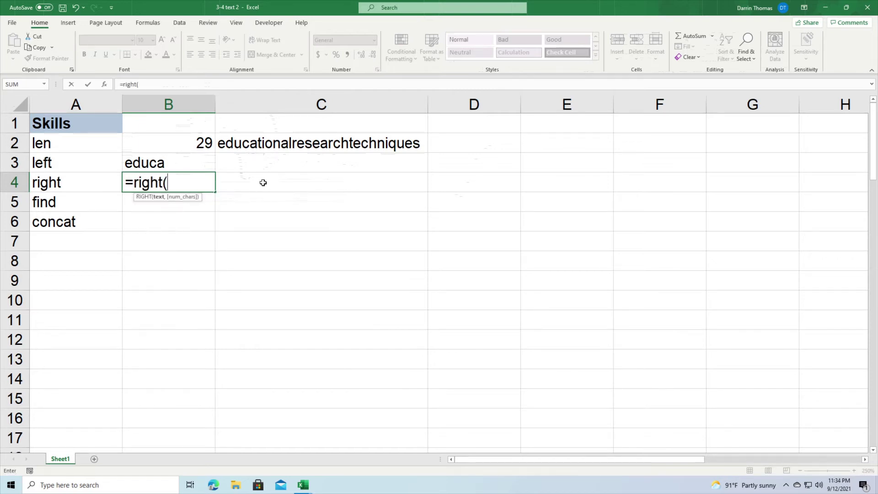
click(276, 144)
text(,5)
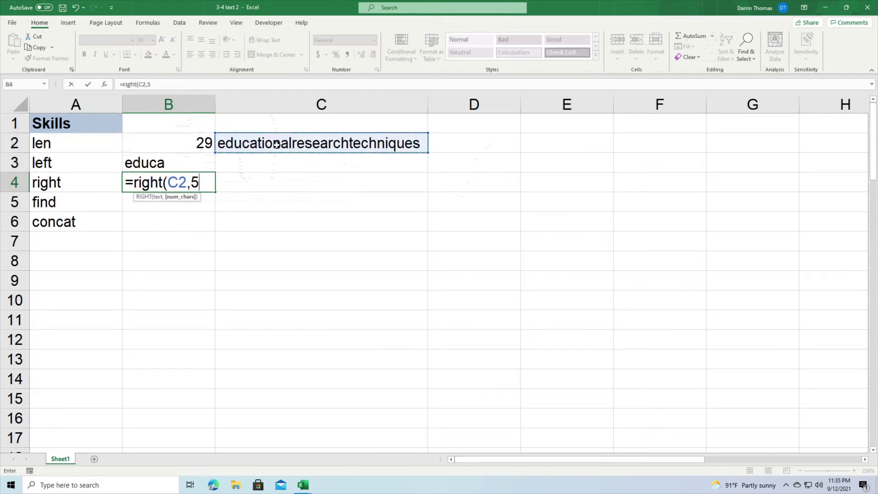
text())
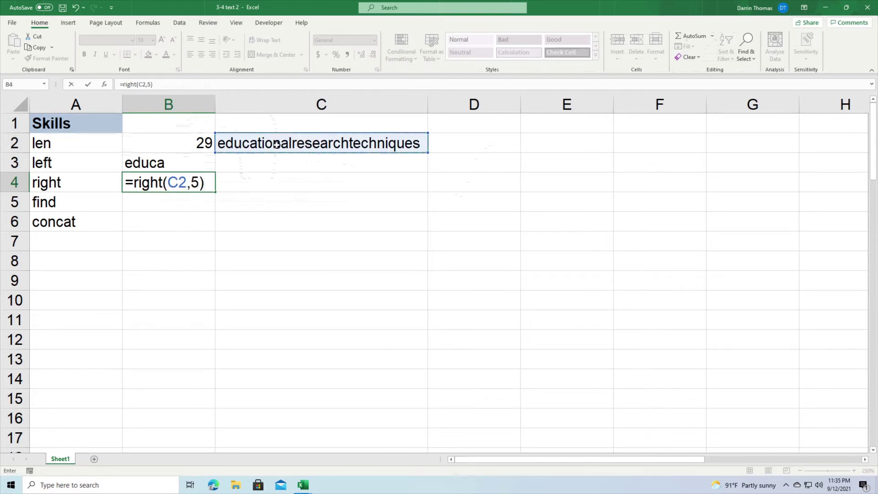
key(Return)
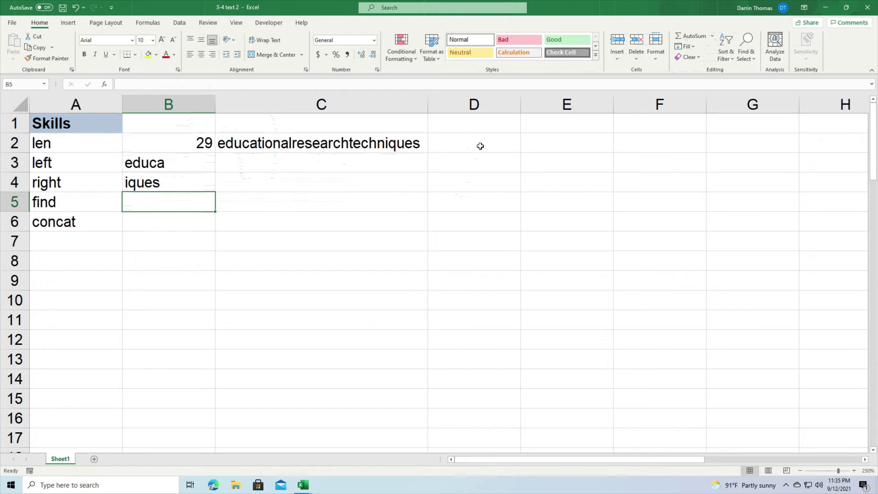
Enter the formula =find("uca",C2) in cell B5 to locate "uca" within the text in C2, leaving B5 selected
text(=)
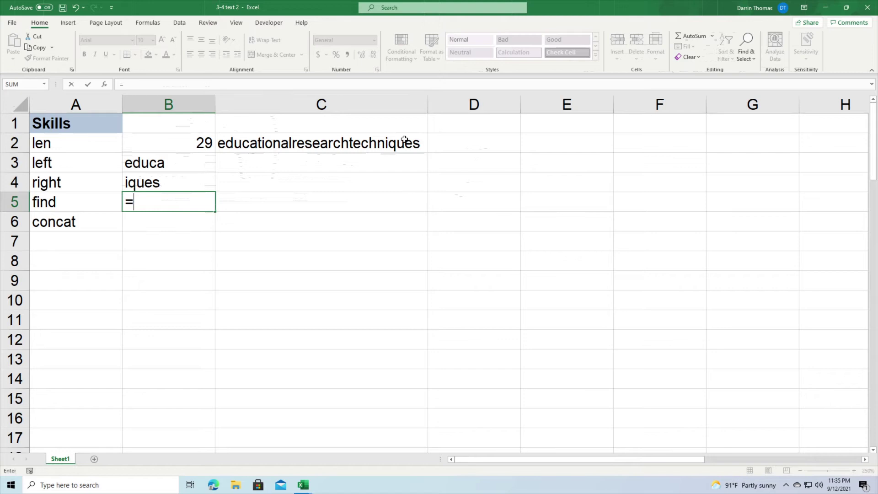
text(find)
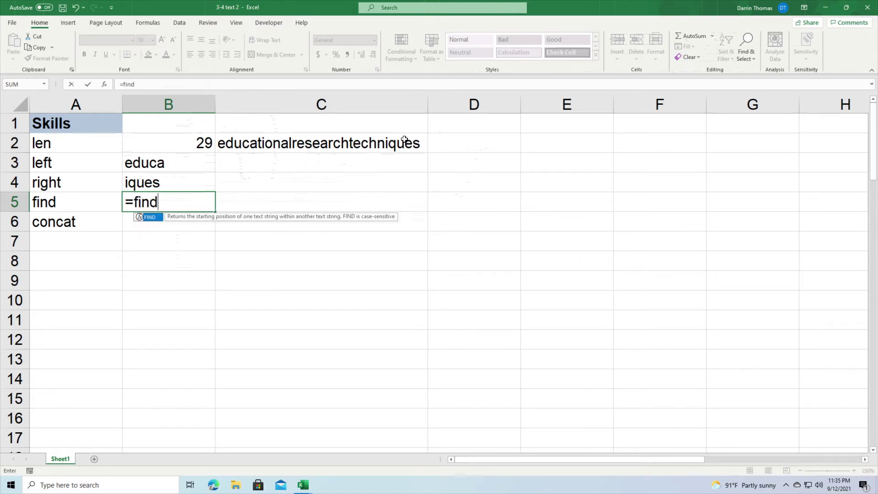
text(()
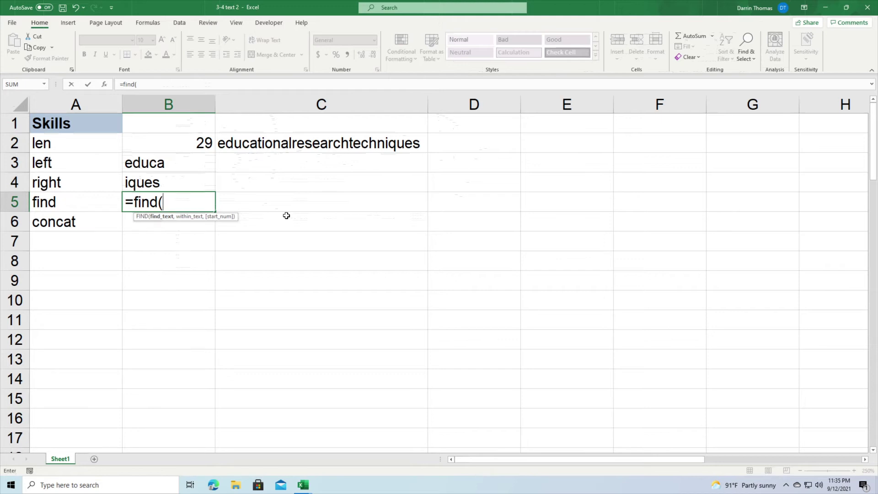
text("uca",)
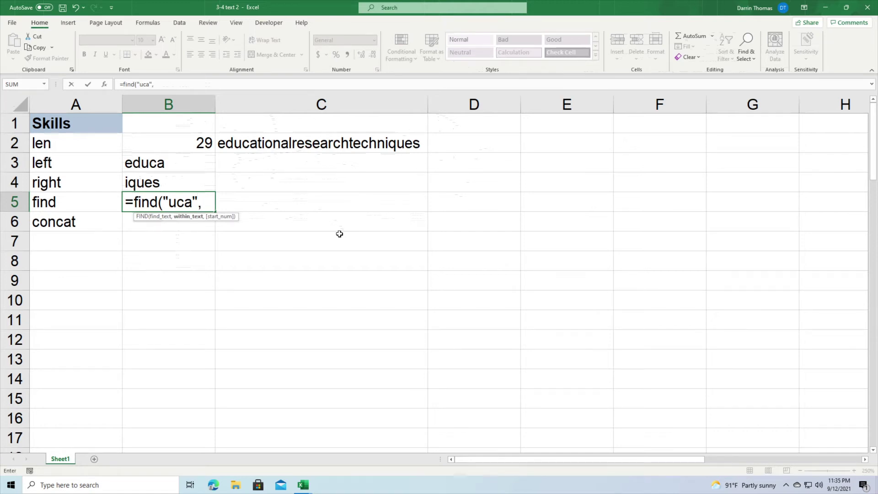
click(289, 144)
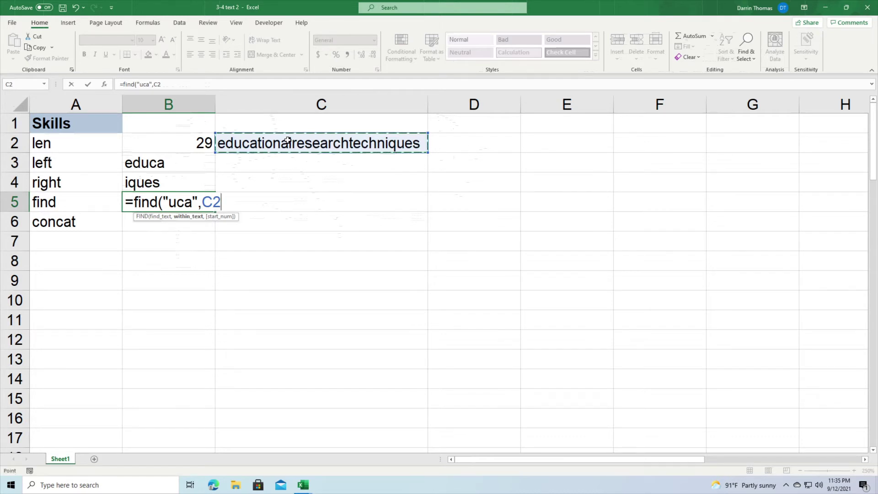
text())
key(ctrl+Return)
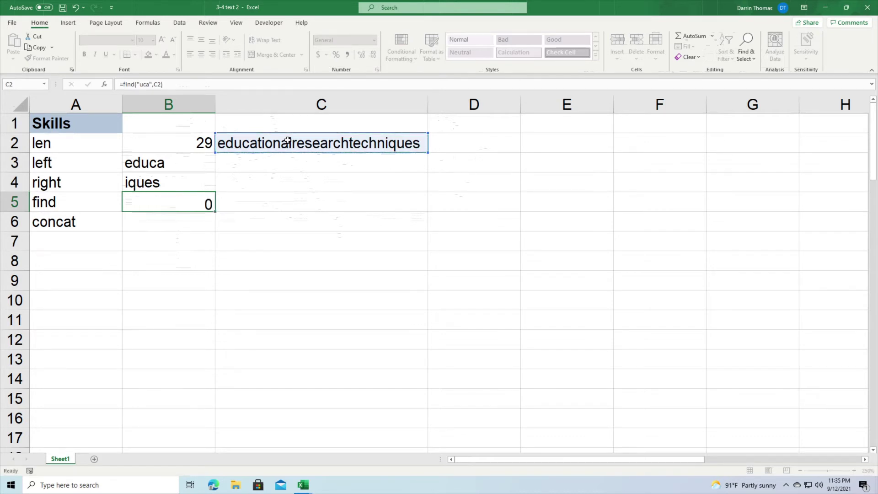
key(Return)
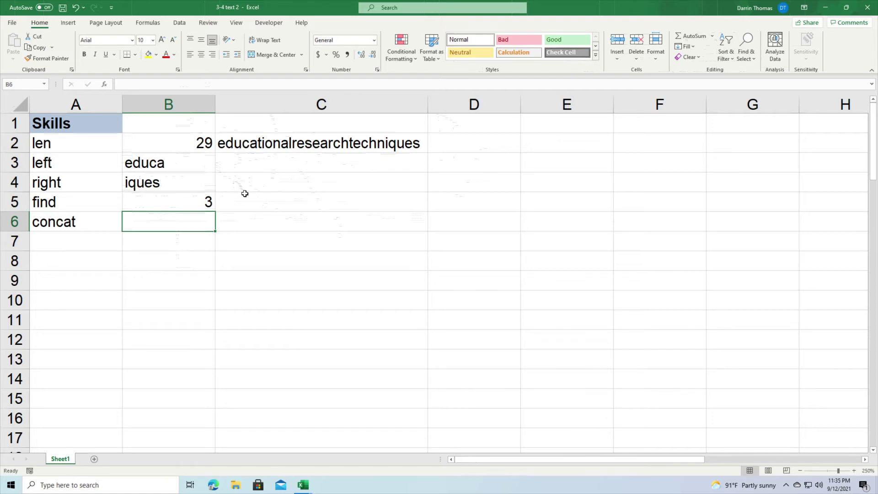
key(Up)
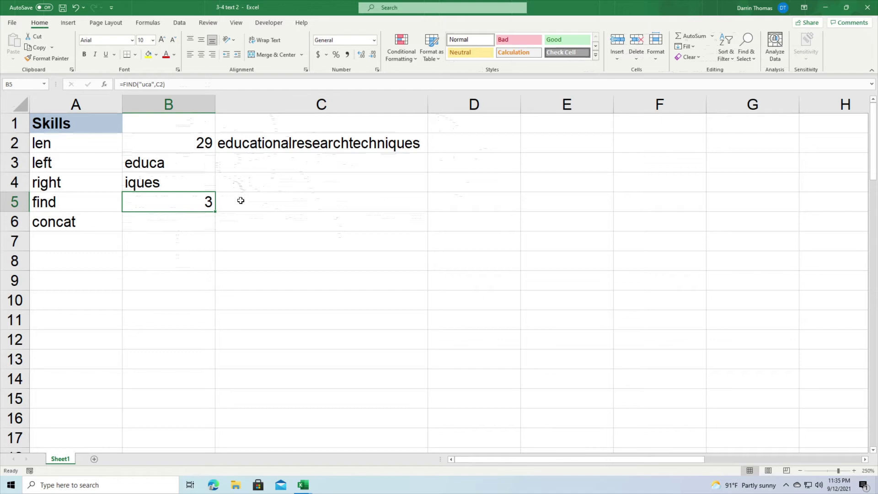
Enter the text "uca" in cell C6, and move the selection up to C2
double_click(245, 216)
text(uca)
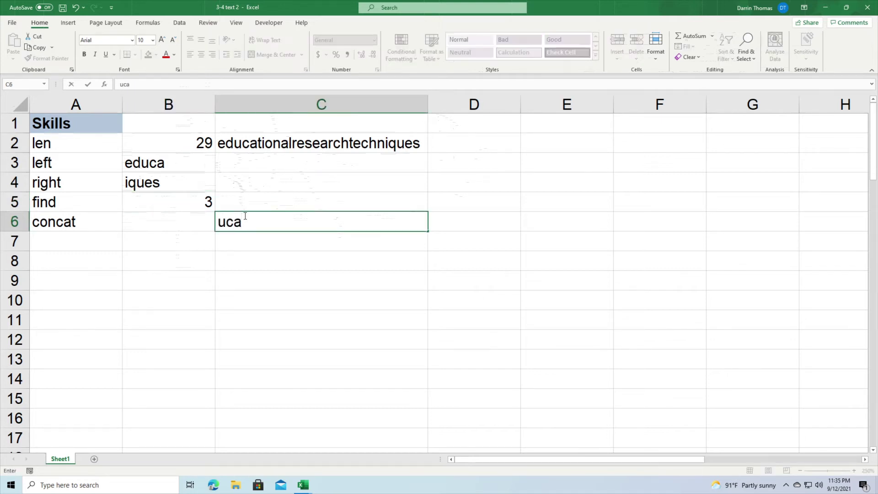
key(Return)
key(Up)
key(Up)
key(Up)
key(Up)
key(Up)
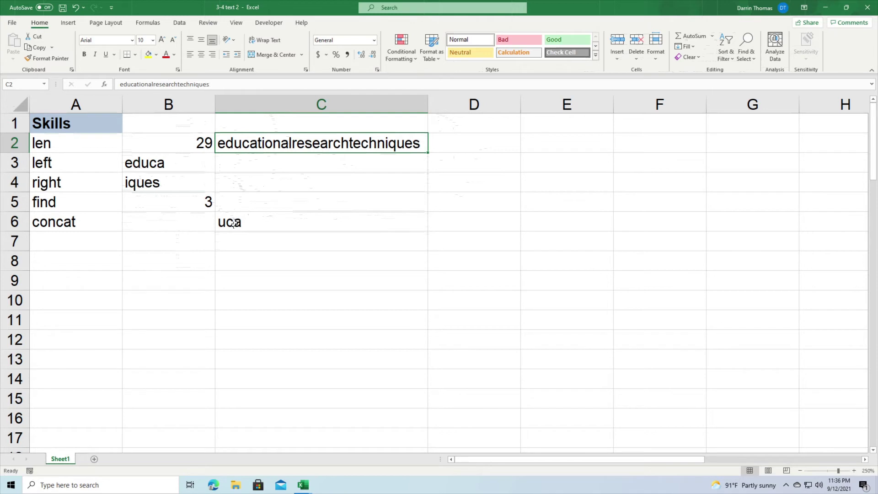
Enter "education" in cell D2 and "research" in cell E2
click(170, 219)
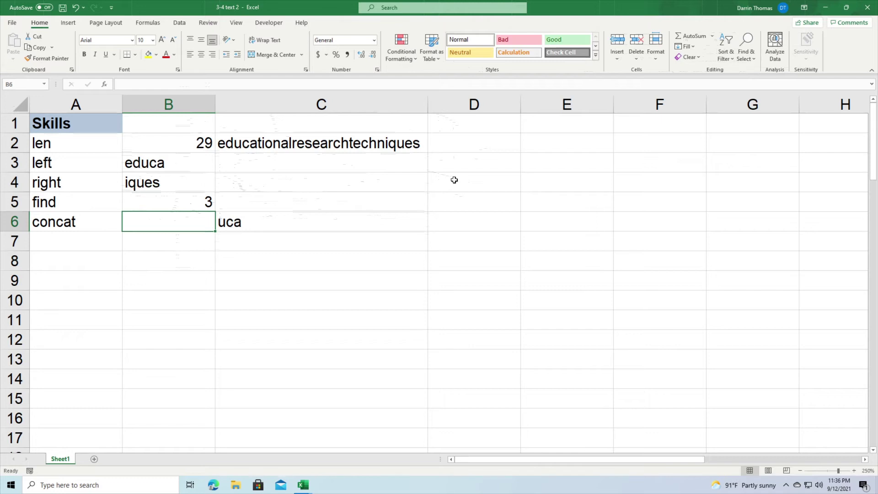
click(459, 144)
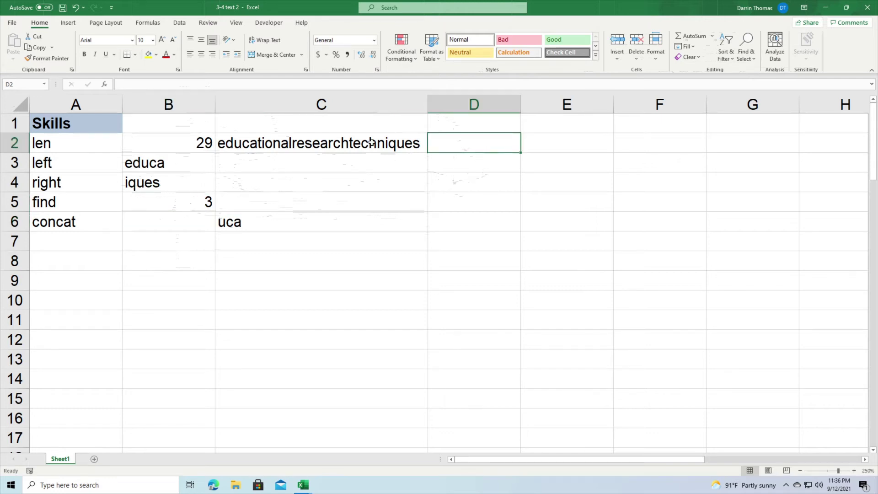
click(355, 142)
click(458, 145)
text(education)
key(Tab)
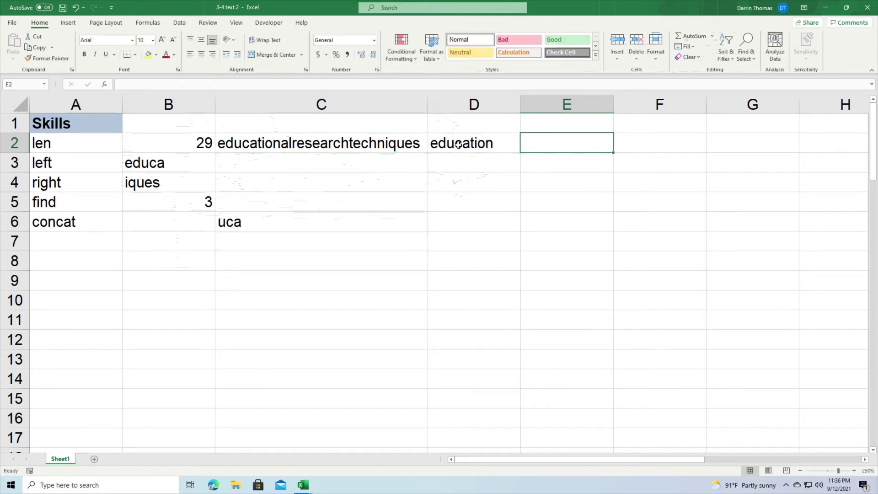
text(t)
key(BackSpace)
text(research)
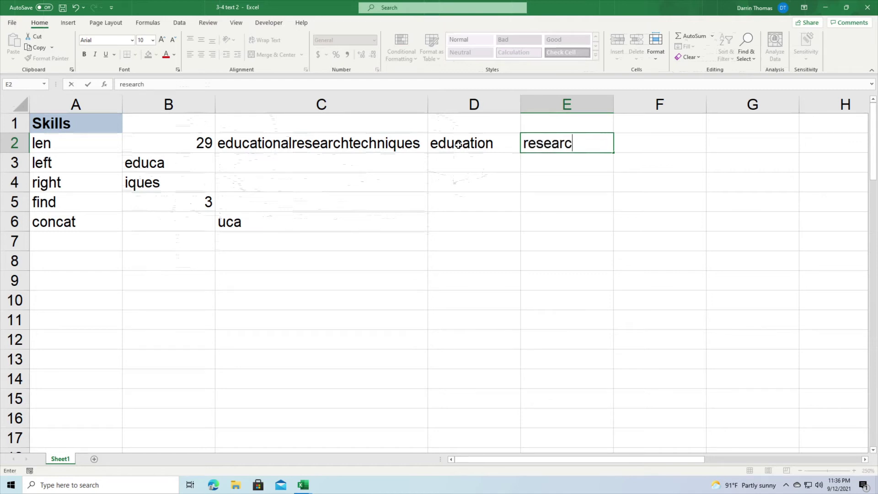
key(Return)
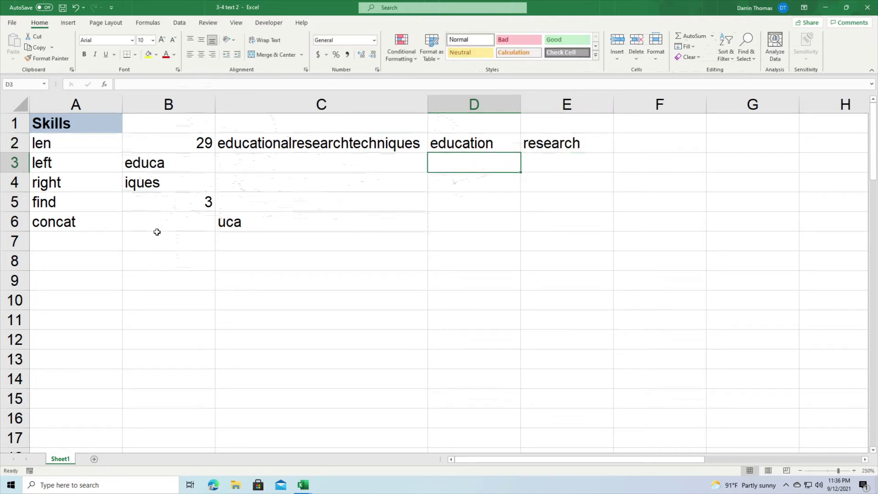
Enter the formula =concat(D2,E2) in cell B6 to join the texts in D2 and E2
click(157, 233)
click(147, 226)
text(=cion)
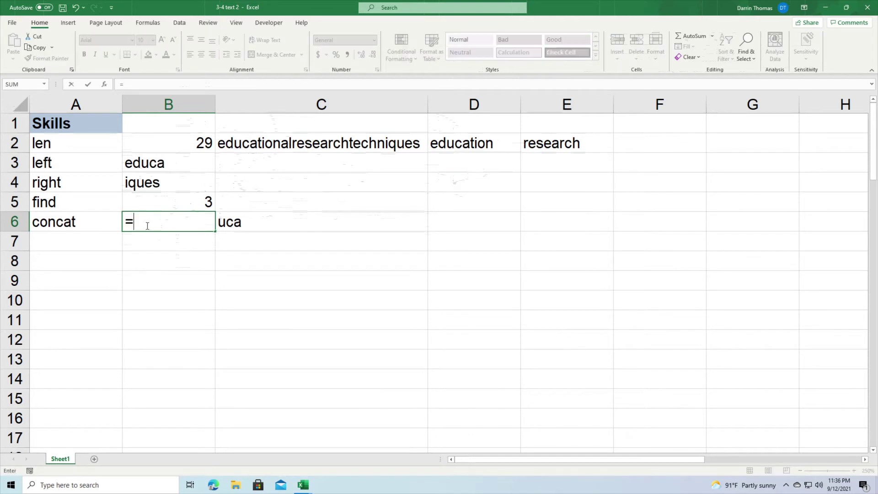
key(BackSpace)
key(BackSpace)
key(BackSpace)
text(o)
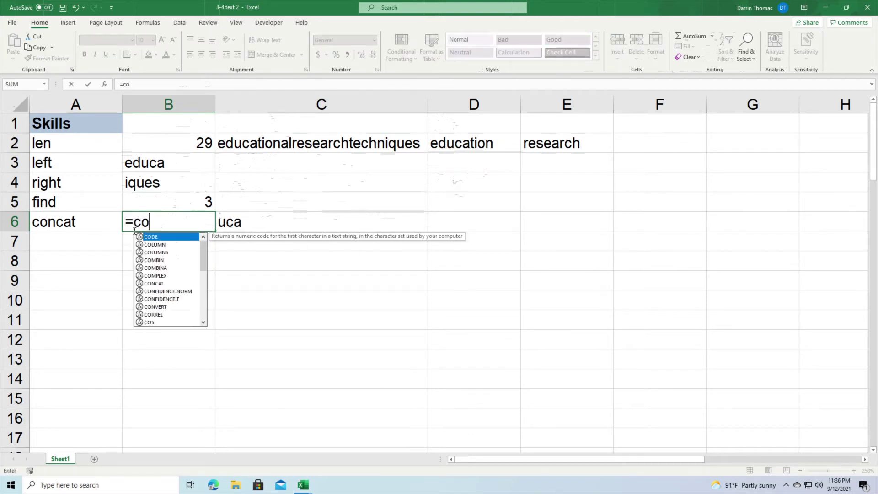
text(ncat()
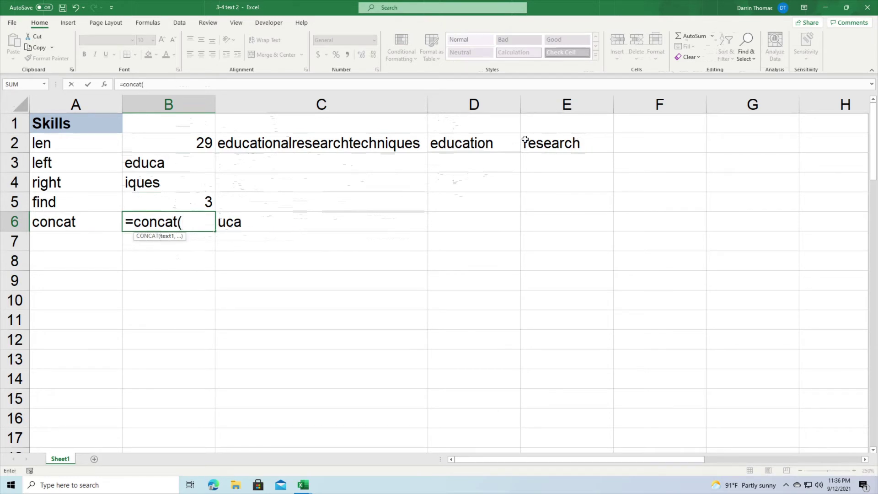
click(475, 144)
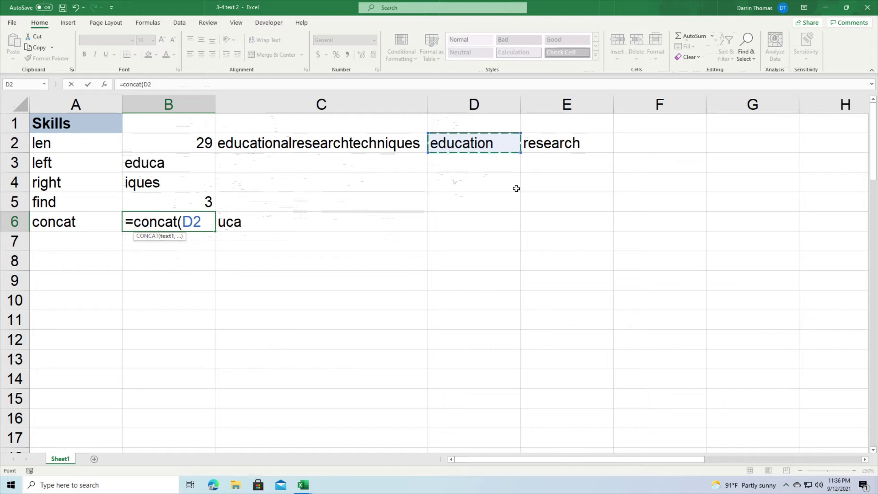
text(,)
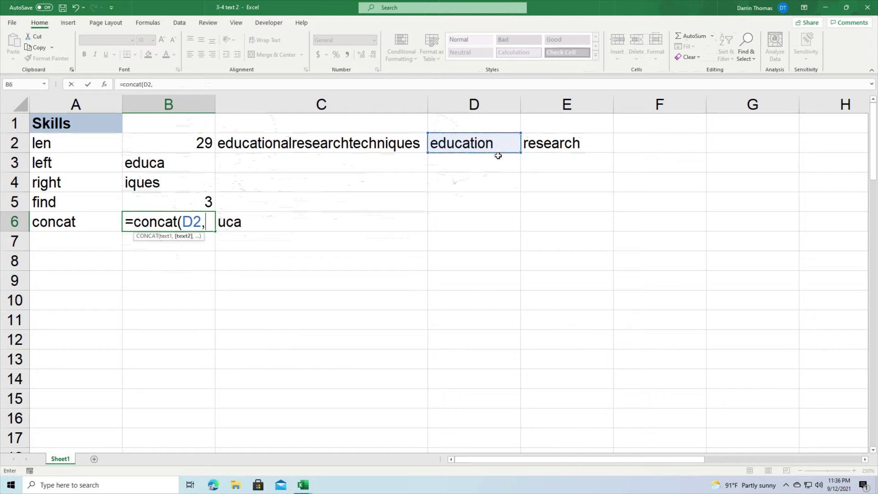
click(567, 150)
text())
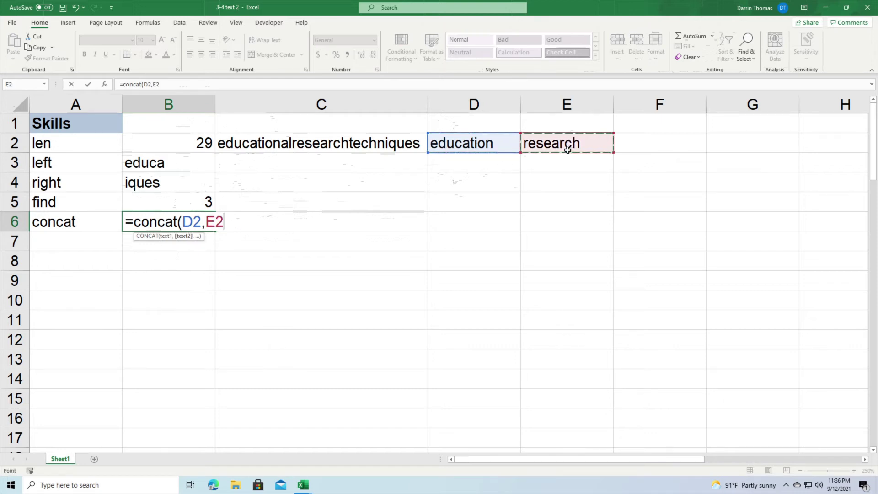
key(Return)
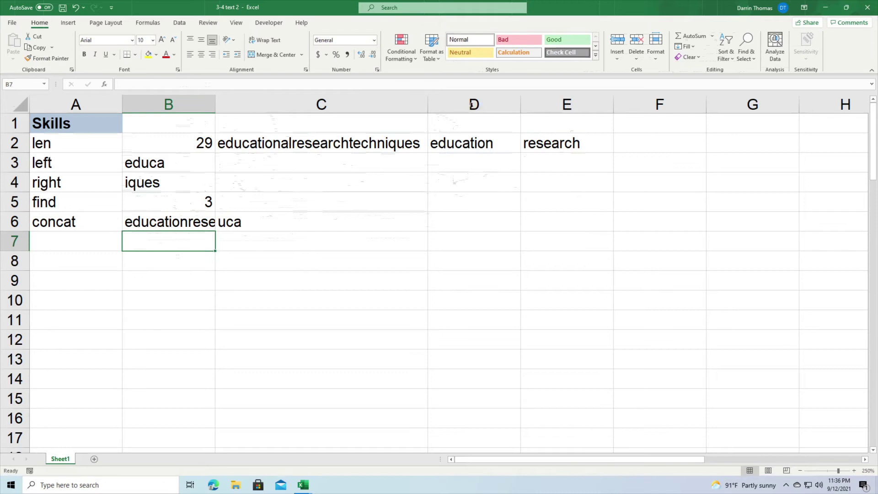
Fit column B to its contents to show the whole joined text, and narrow it back to roughly its previous width
double_click(215, 102)
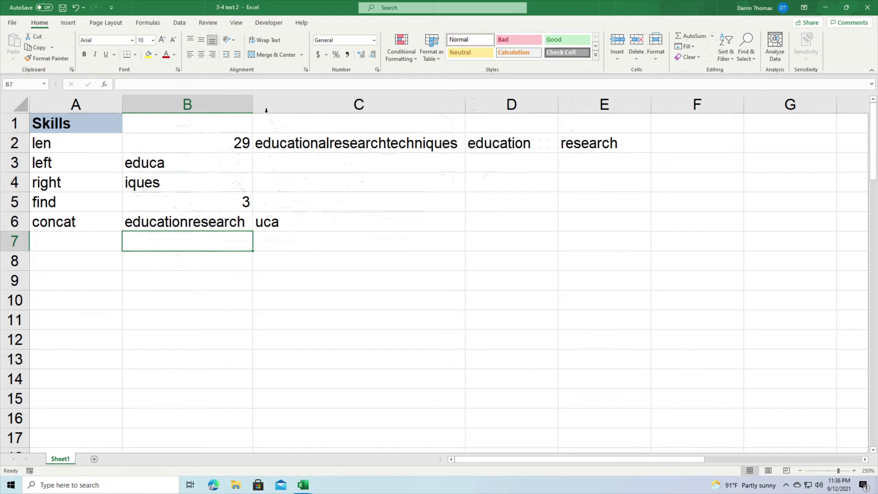
drag(253, 101, 210, 104)
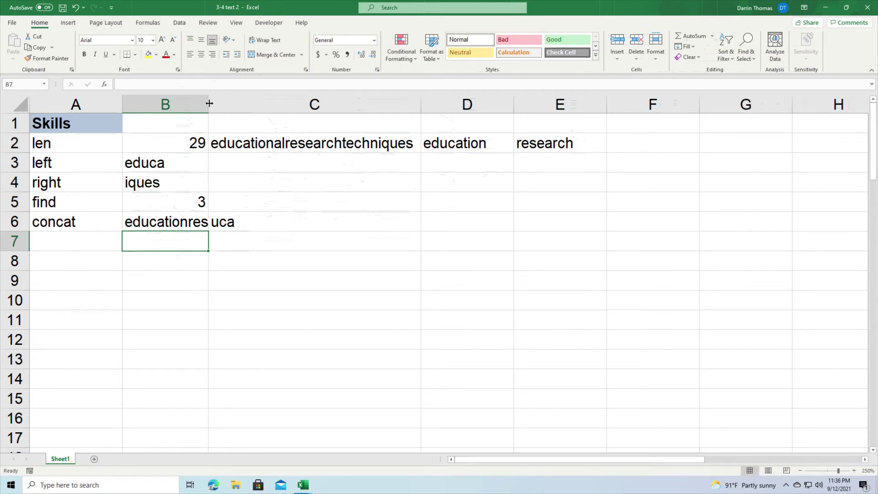
Clear all entries below the Last and First headers in columns K and L, starting from row 2
drag(487, 457, 652, 450)
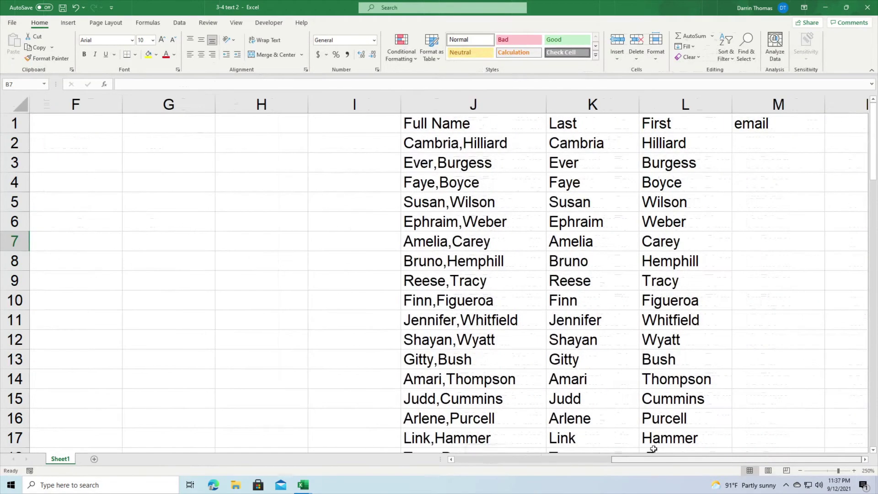
click(582, 141)
key(shift+Right)
key(ctrl+shift+Down)
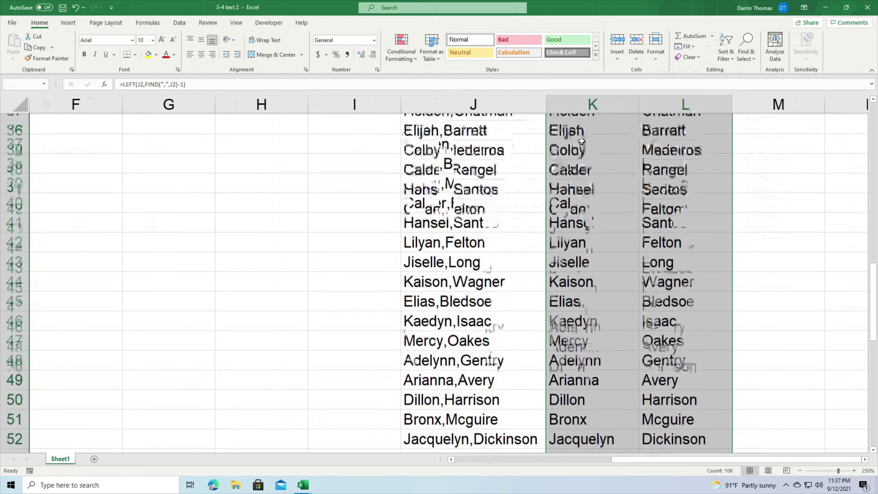
key(Delete)
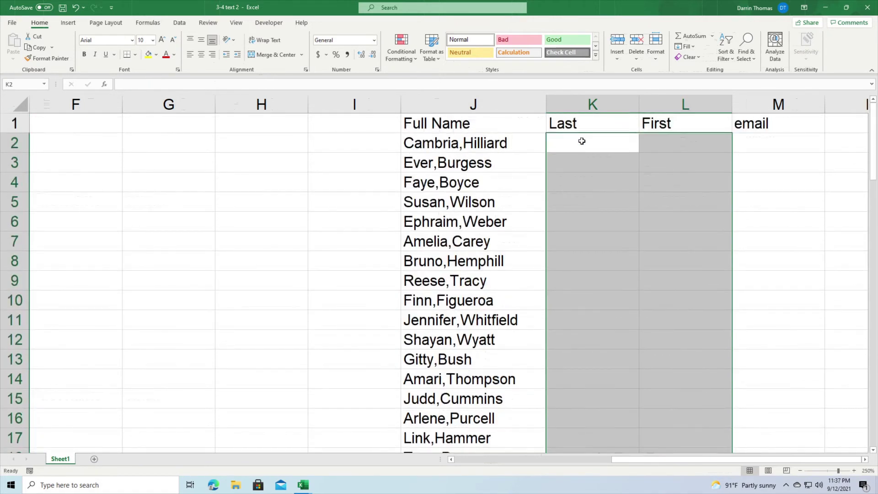
key(Up)
key(Down)
key(Left)
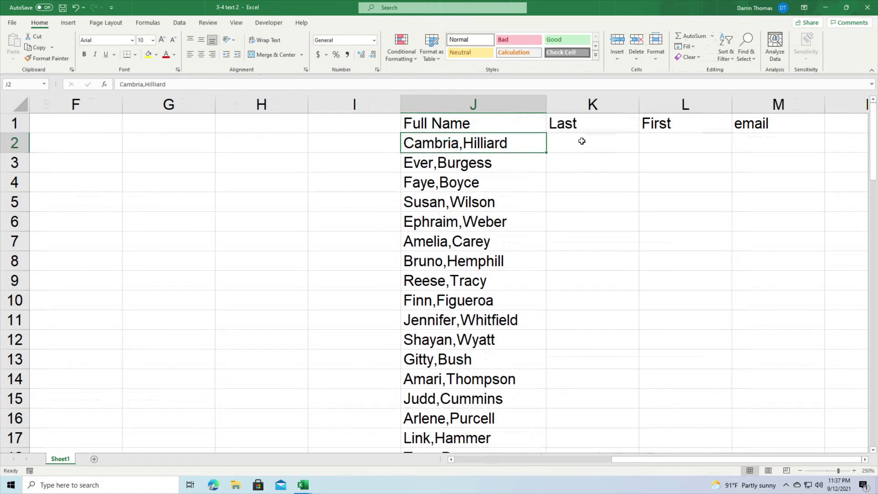
click(582, 141)
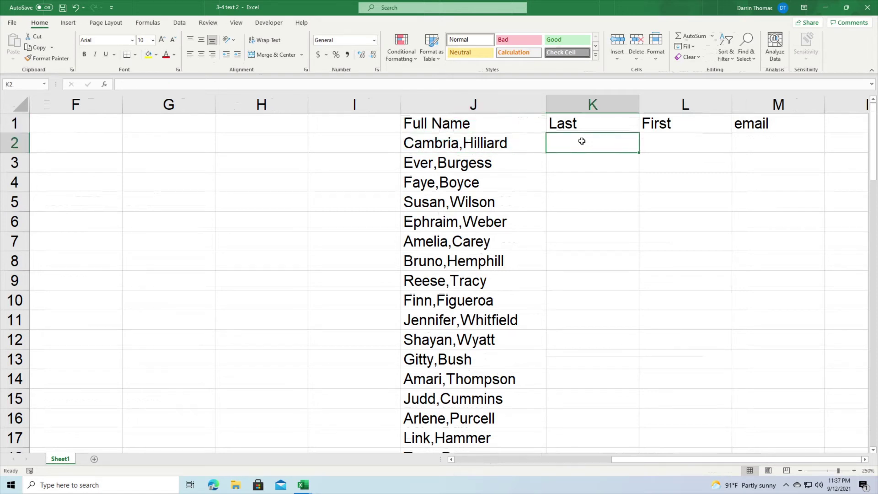
key(Right)
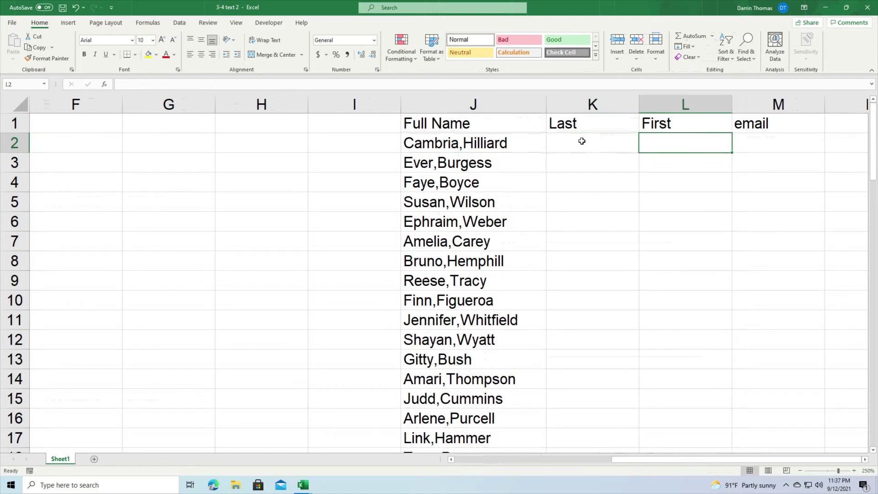
Enter the formula =left(J2,find(",",J2)) in cell K2 to extract the full name's characters up to the comma
click(582, 142)
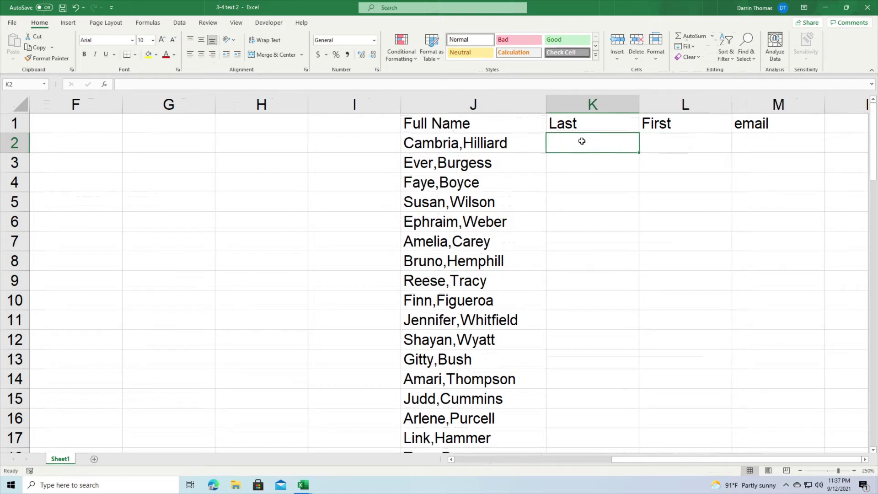
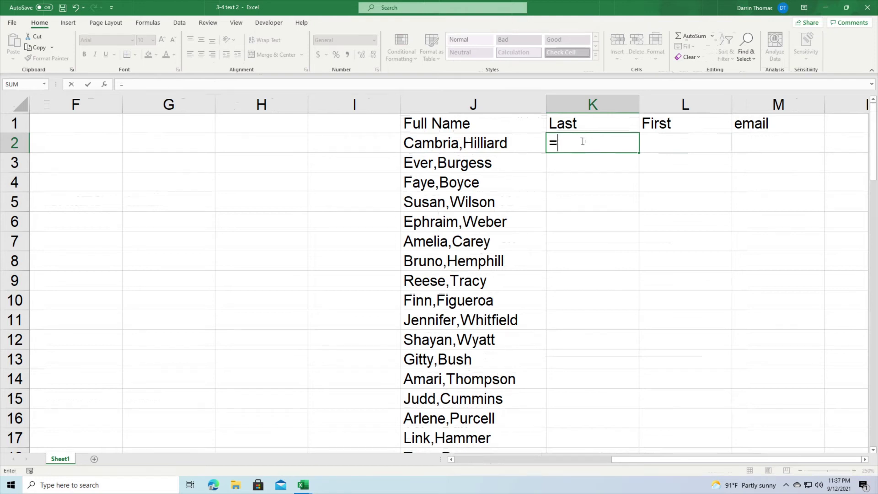
text(left)
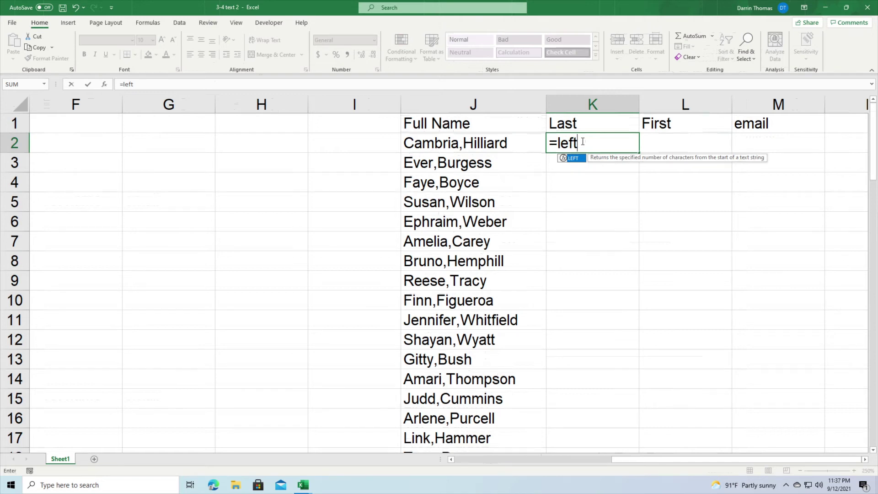
text(()
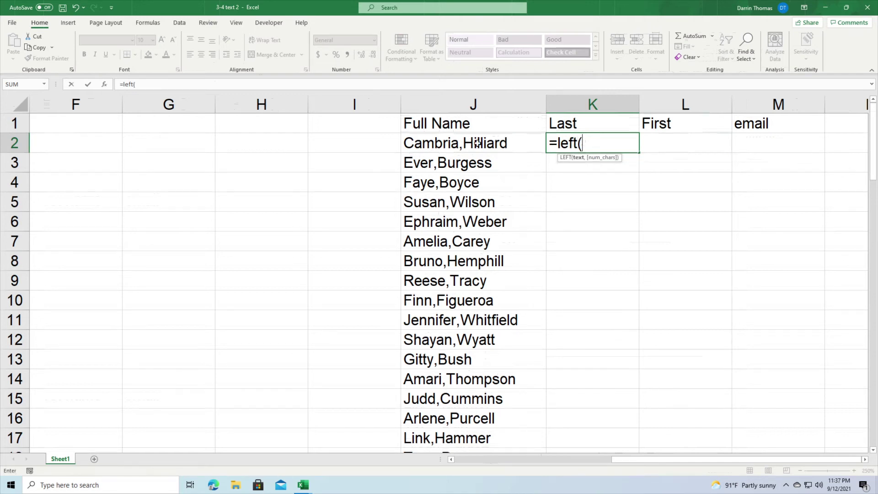
click(470, 144)
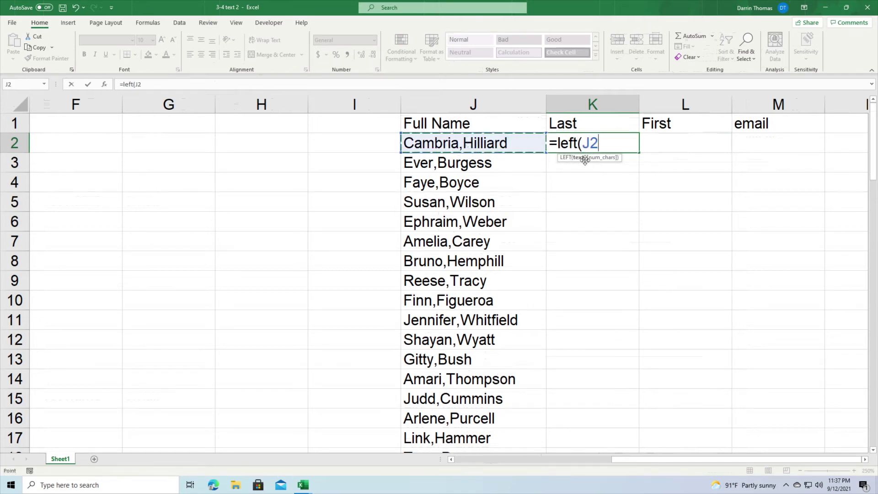
text(,)
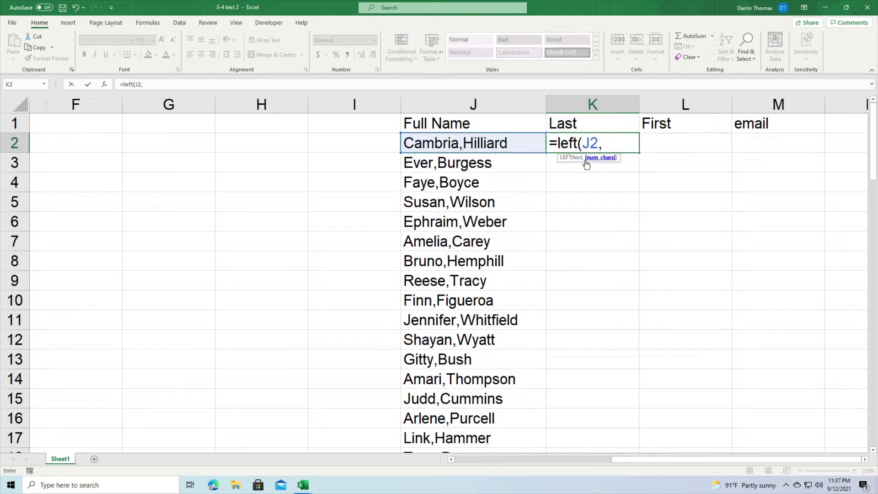
text(find)
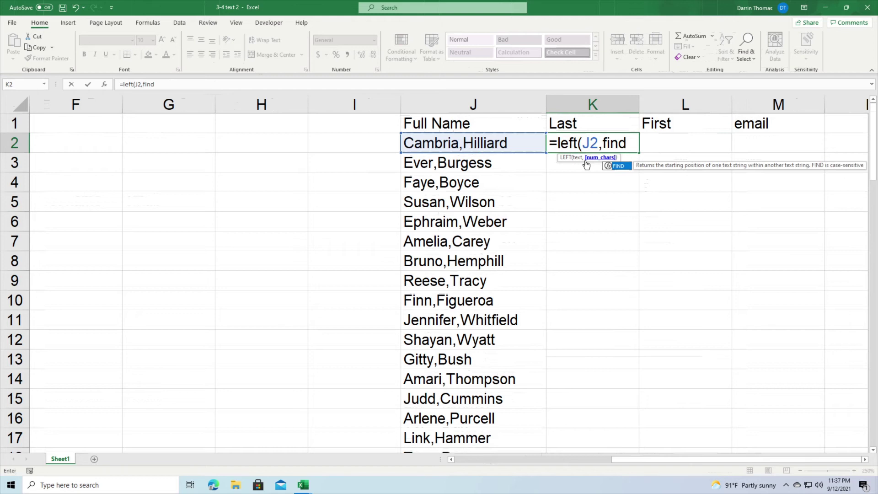
text((")
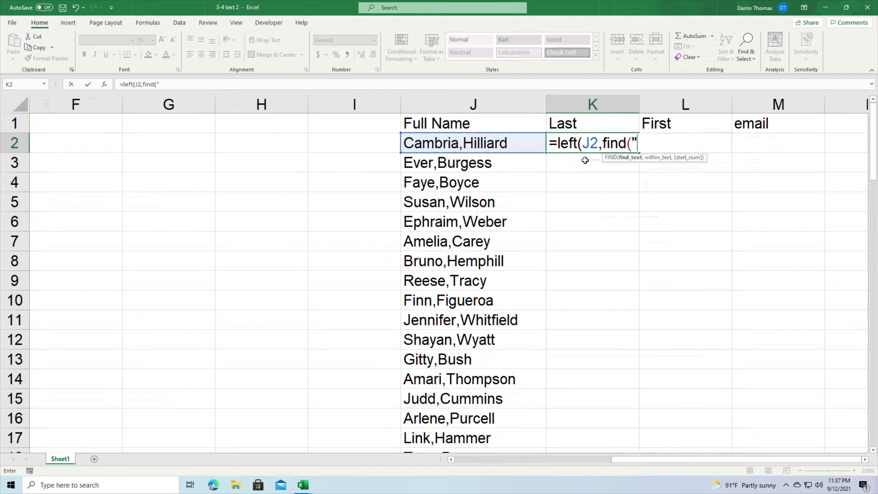
text(,")
text(,)
click(463, 150)
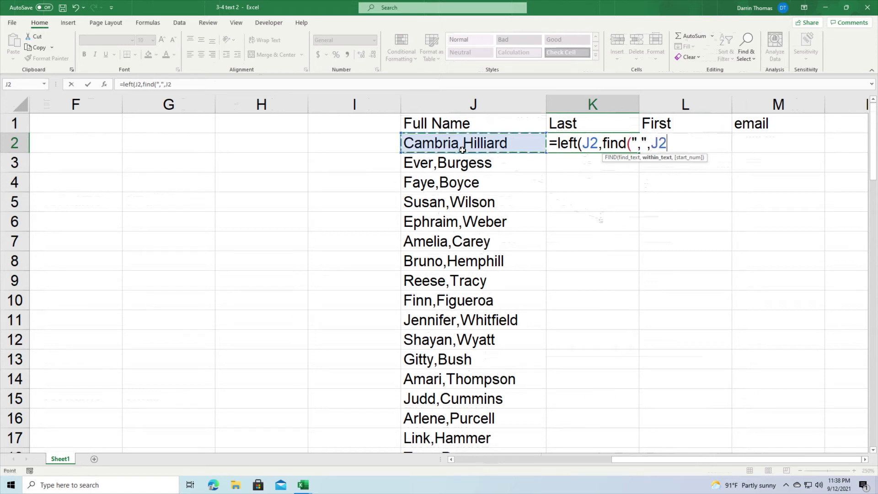
text())
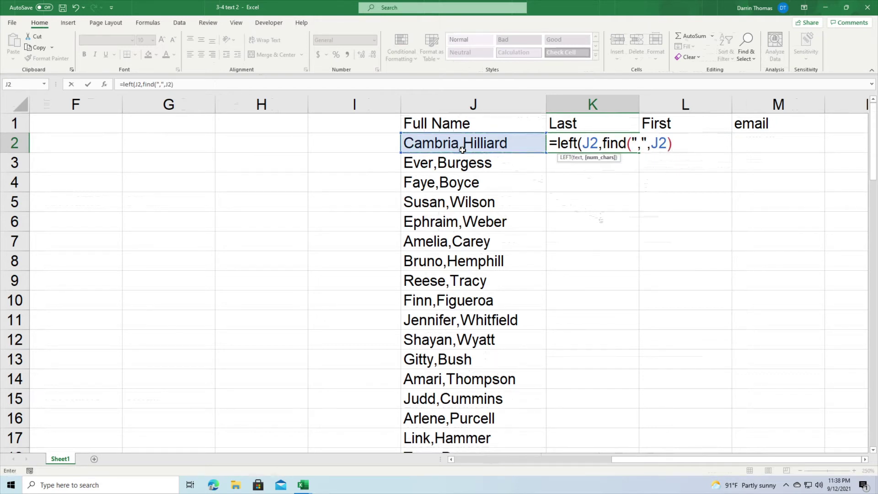
text())
key(Return)
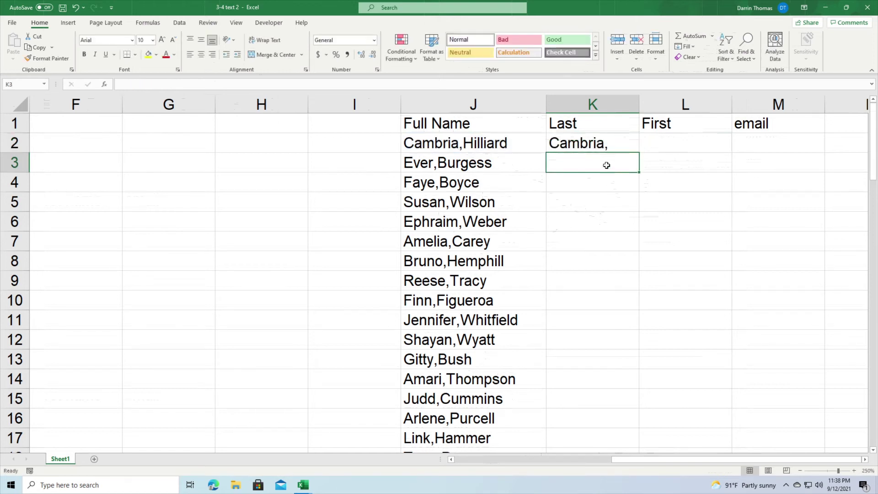
Edit the formula in K2 to =LEFT(J2,FIND(",",J2)-1) and fill it down the Last column
click(609, 143)
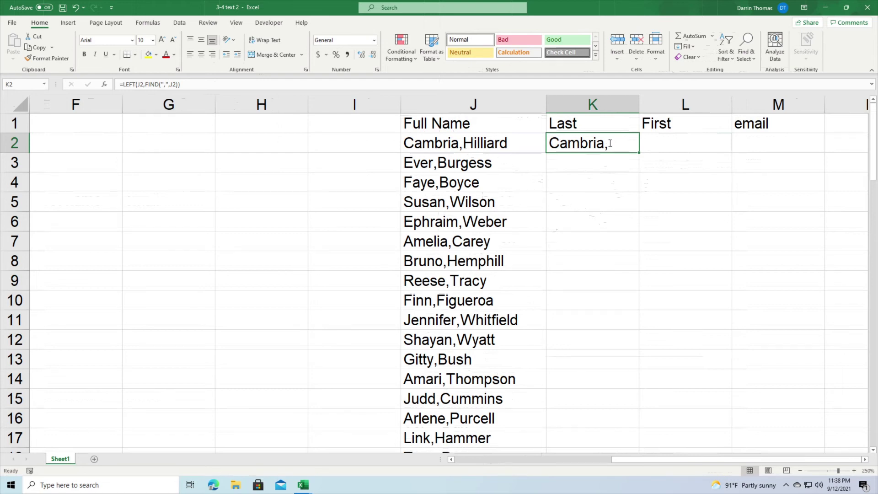
double_click(609, 143)
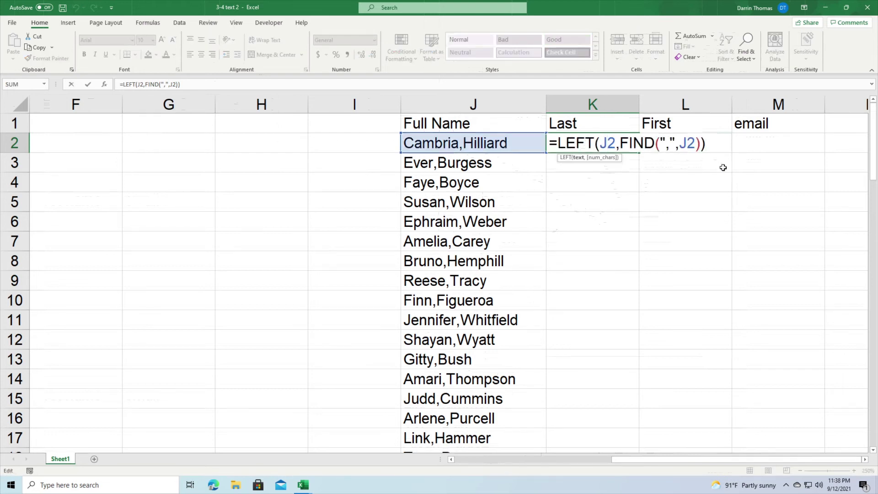
key(Right)
key(Right)
key(Right)
key(Right)
key(Right)
key(Right)
key(Right)
key(Right)
key(Right)
key(Right)
key(Right)
key(Right)
key(Right)
key(Right)
text(-1)
key(Return)
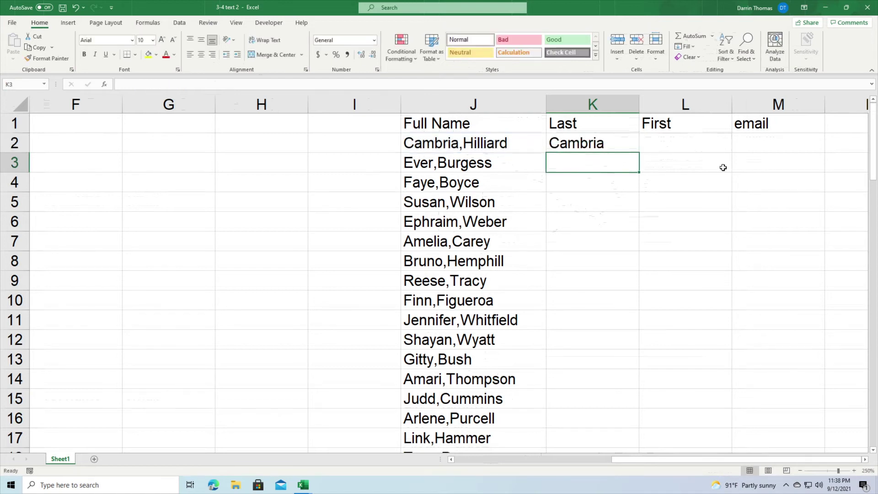
click(612, 144)
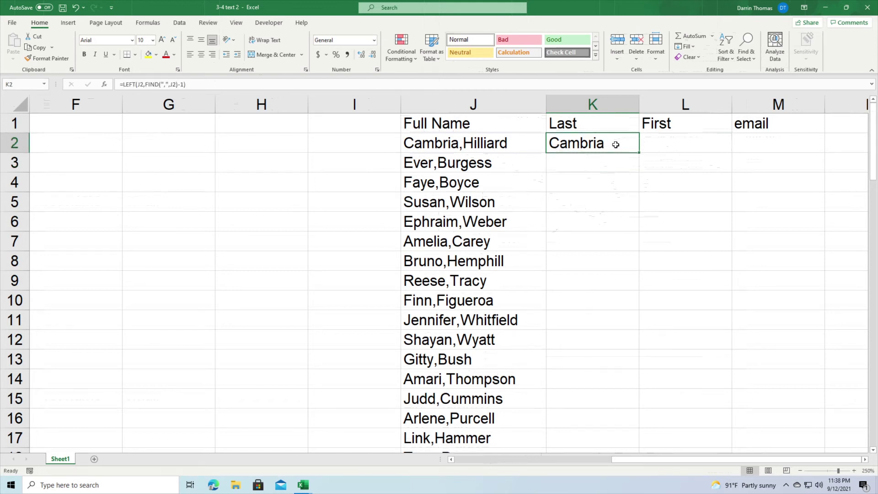
double_click(638, 152)
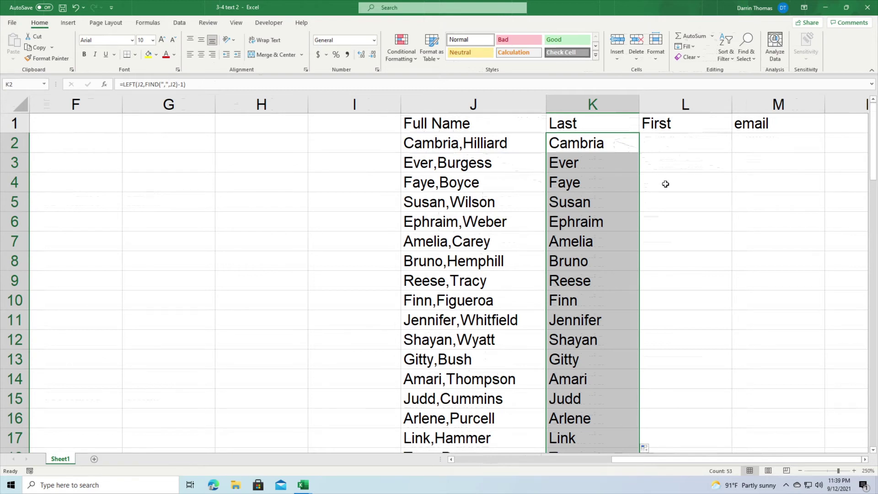
Enter the formula =right(J2,Len(J2)-find(",",J2)-1) in cell L2 to extract the text after the comma
click(665, 143)
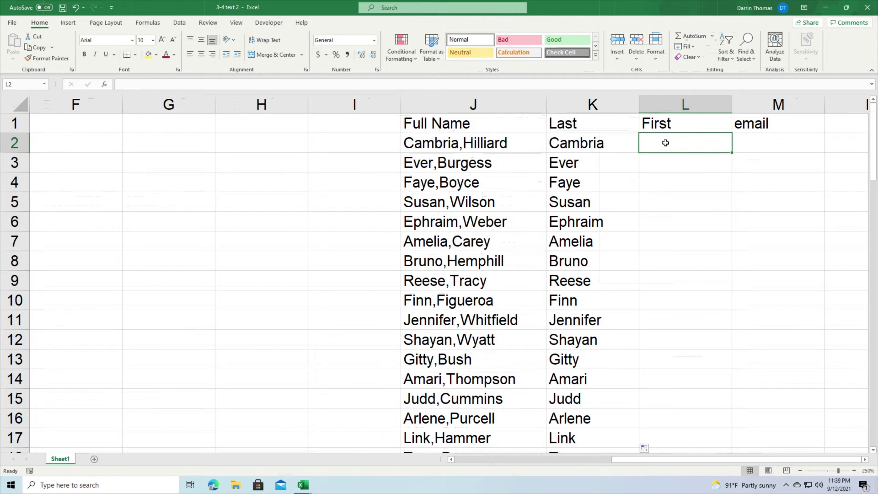
text(=)
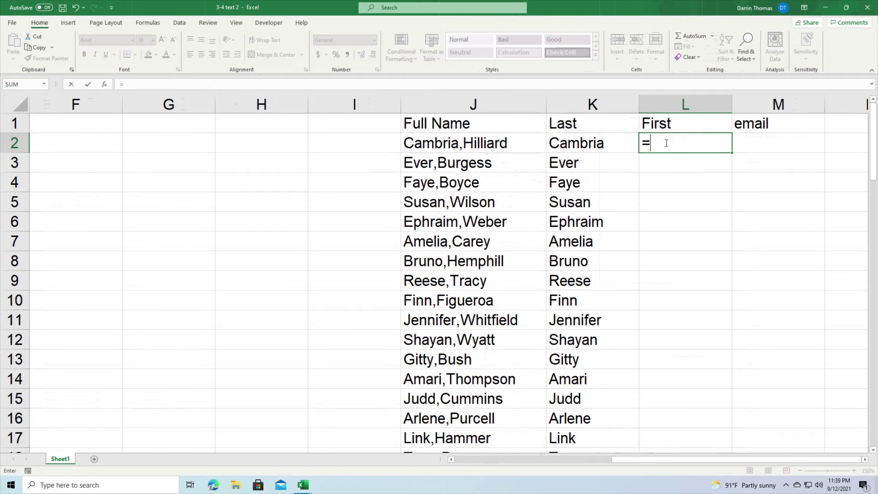
text(right()
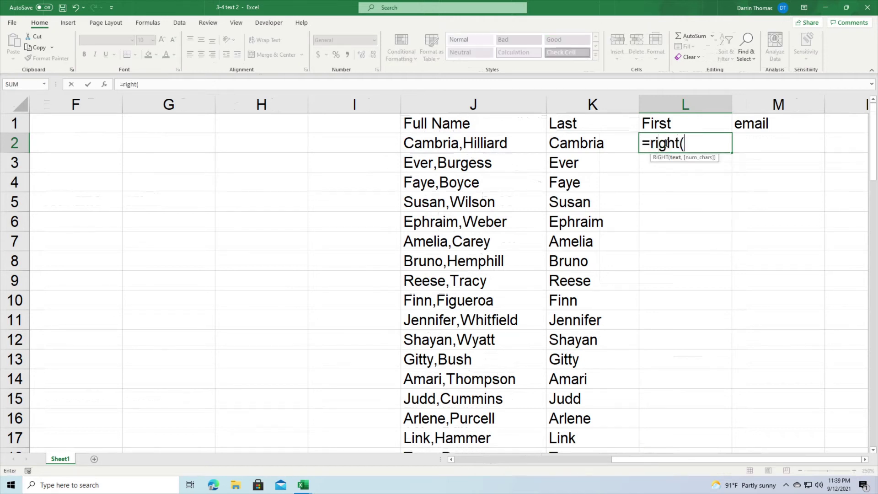
click(471, 149)
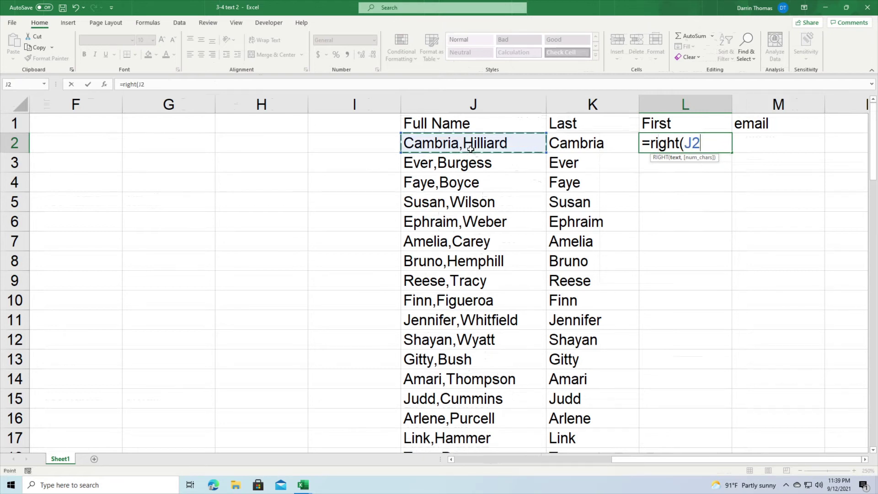
text(,)
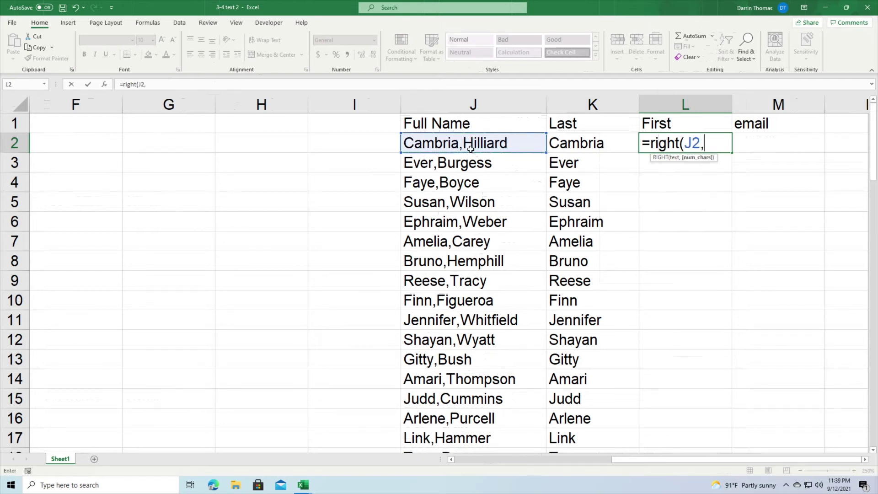
text(Len)
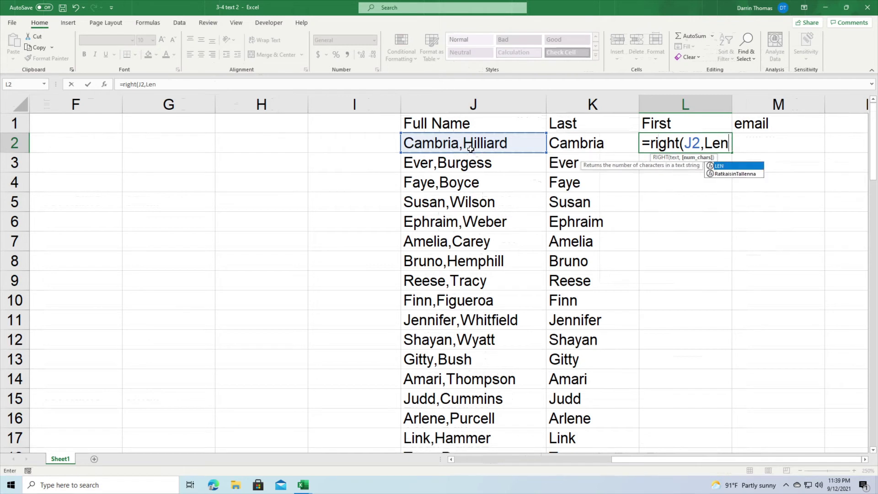
text(()
click(449, 143)
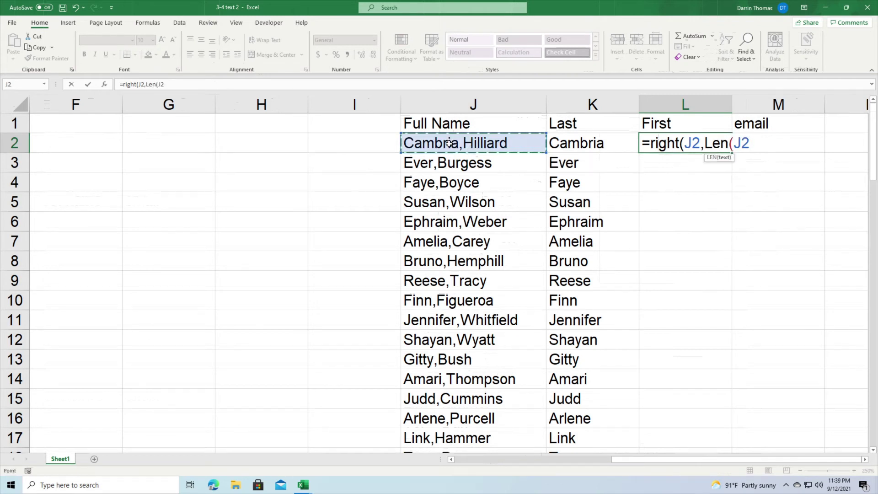
text()-)
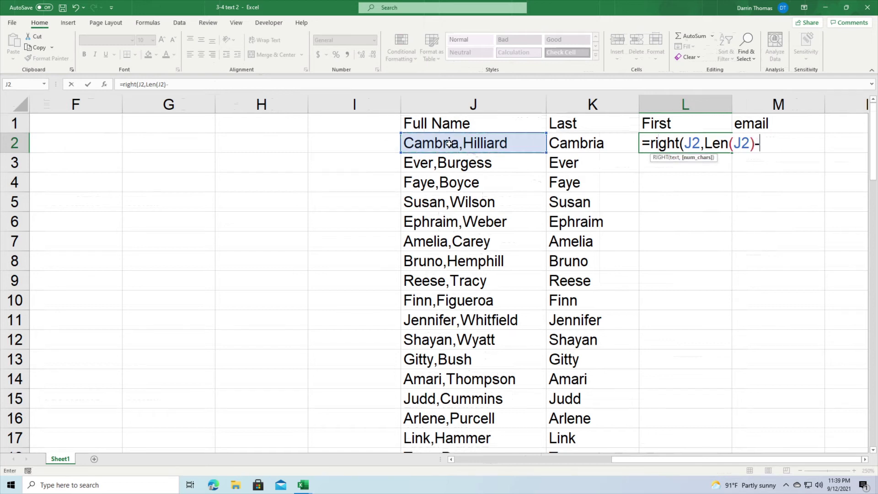
text(find)
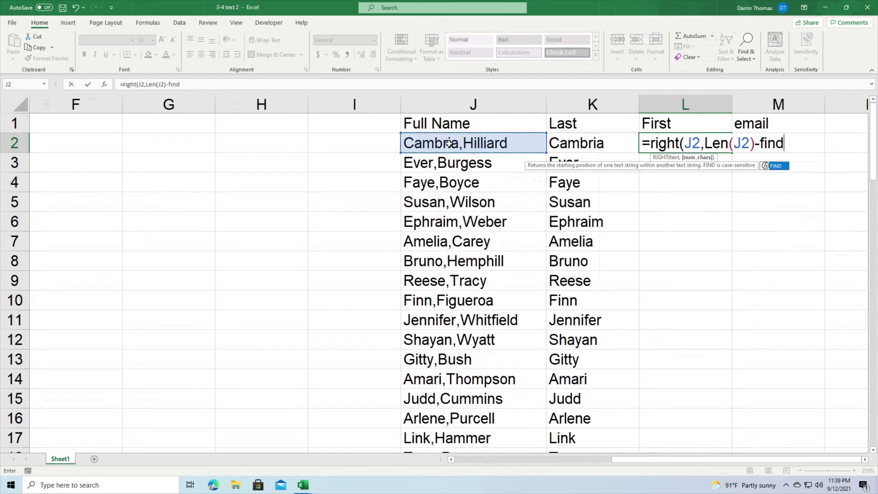
text((",)
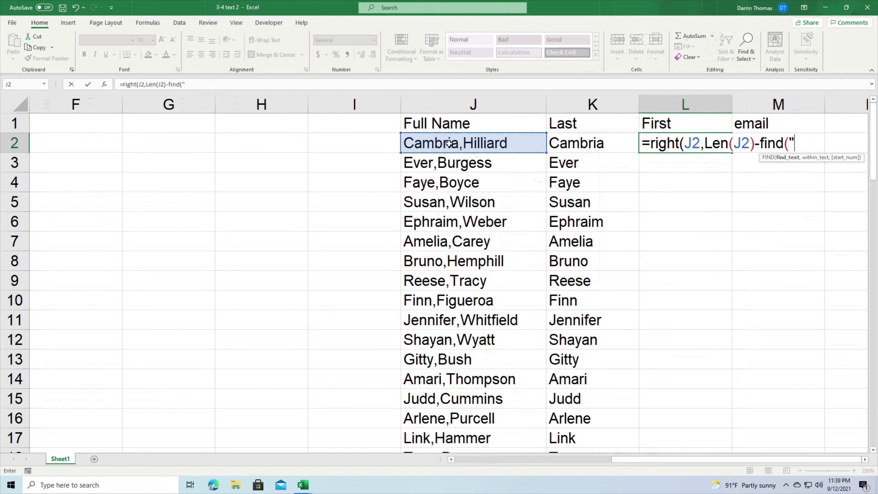
text(",)
click(445, 146)
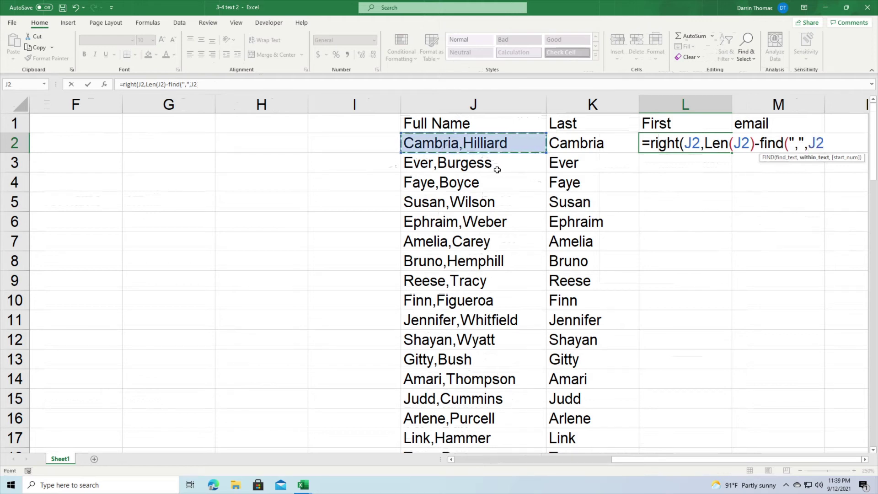
text()-1))
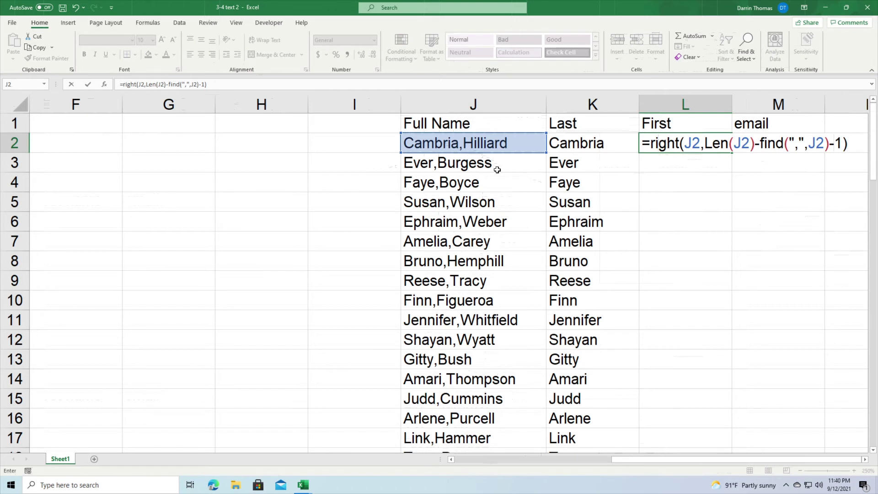
key(Return)
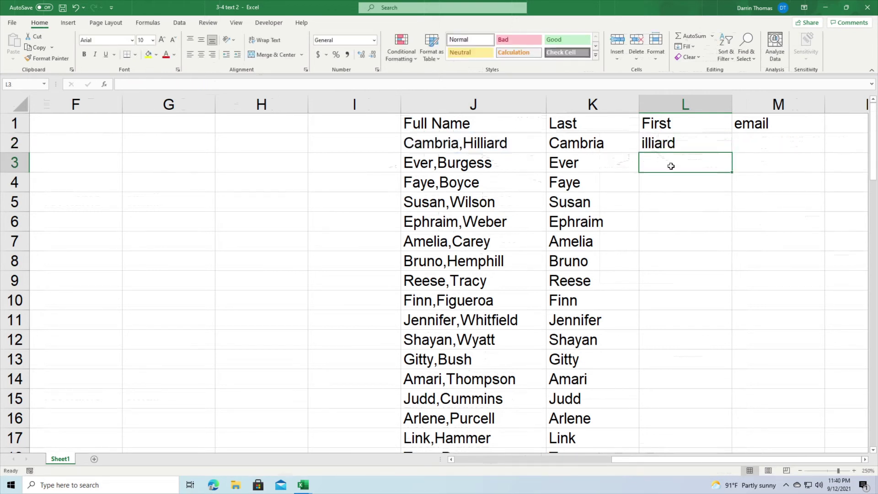
Try changing the ending of the L2 formula to add 1: =RIGHT(J2,LEN(J2)-FIND(",",J2)+1)
click(683, 145)
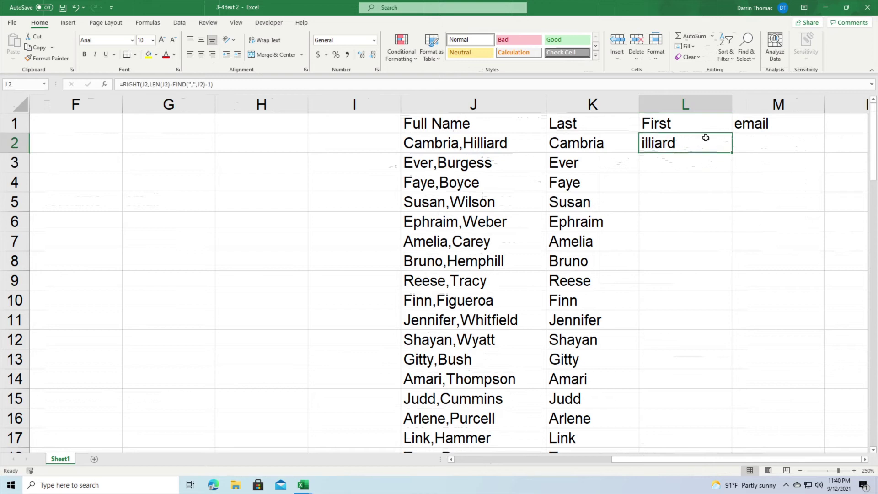
double_click(705, 138)
key(Left)
key(Left)
key(Left)
key(Left)
key(Left)
key(Left)
key(Right)
key(Right)
key(Right)
key(Right)
key(Right)
key(Right)
key(Right)
key(Right)
key(Right)
key(Right)
key(Right)
key(Right)
key(Right)
key(Right)
key(Right)
key(Right)
key(Right)
key(Right)
key(Right)
key(Right)
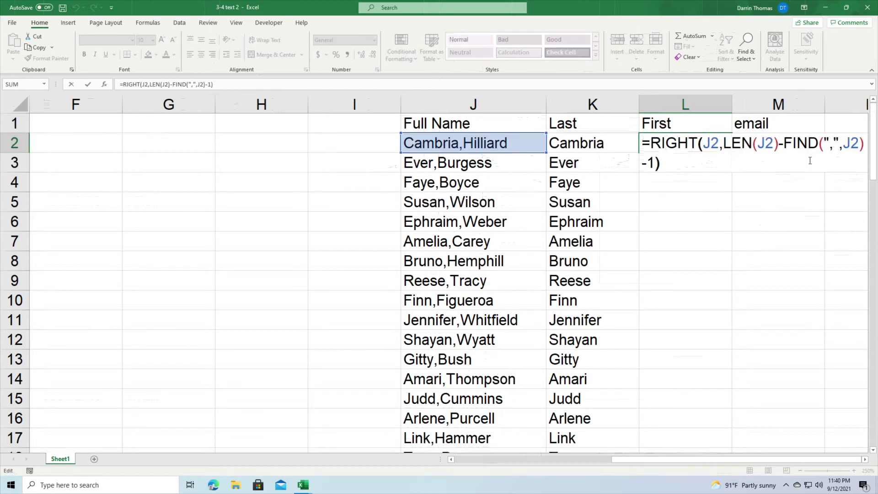
key(Left)
key(Left)
key(Left)
key(BackSpace)
text(+)
key(Return)
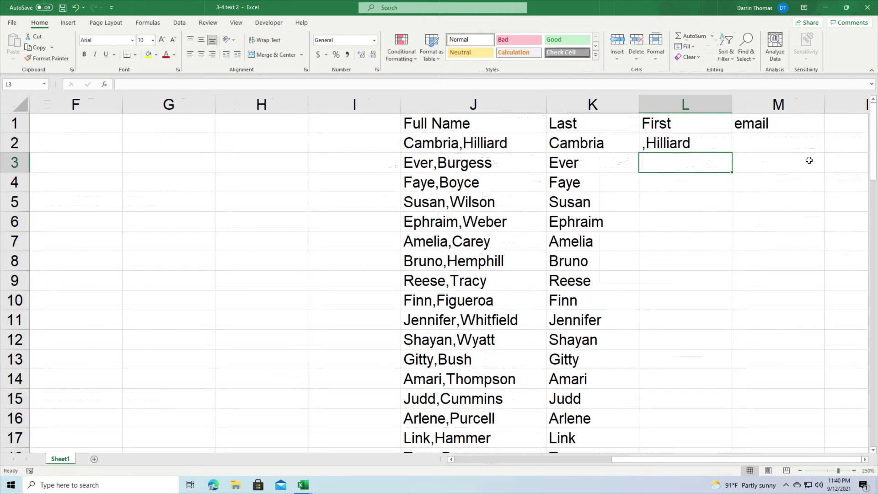
Change the L2 formula back to subtracting 1 at its end: =RIGHT(J2,LEN(J2)-FIND(",",J2)-1)
click(686, 142)
double_click(685, 142)
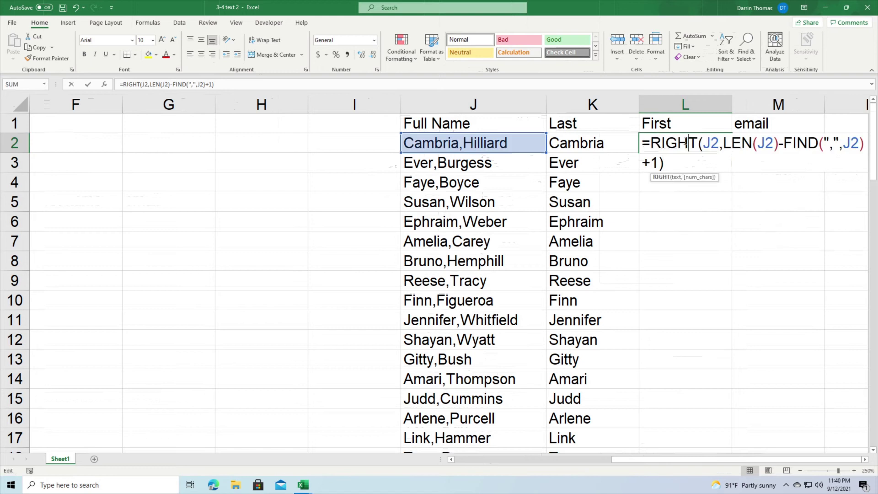
click(652, 162)
key(BackSpace)
text(-)
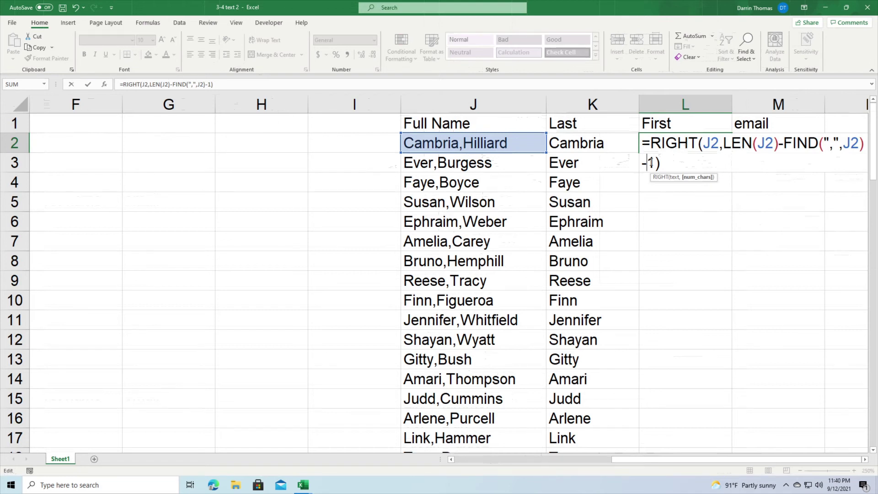
key(Left)
key(Left)
key(Left)
key(Left)
key(Left)
key(Left)
key(Left)
key(Left)
key(Left)
key(Left)
key(Left)
key(Left)
key(Left)
key(Left)
key(Left)
key(Left)
key(Left)
key(Left)
key(Right)
key(Right)
key(Right)
key(Right)
key(Right)
key(Right)
key(Right)
key(Return)
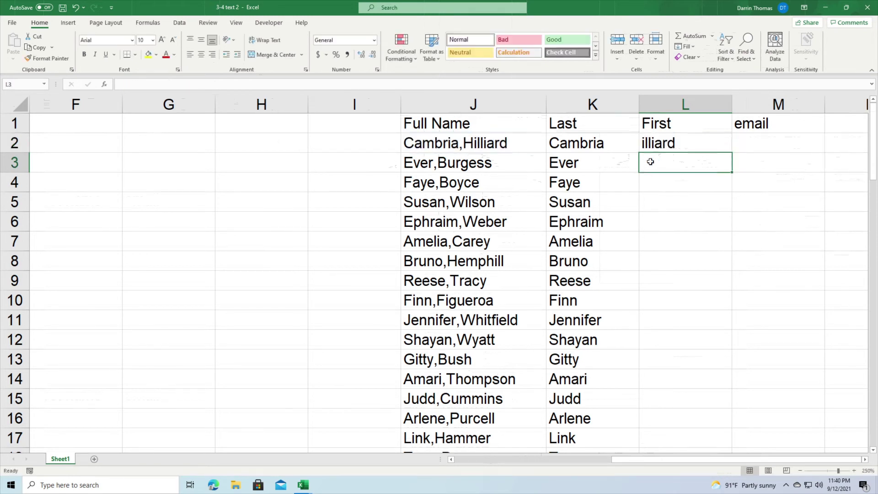
Try replacing the minus sign between LEN and FIND in the L2 formula with a plus sign
key(Up)
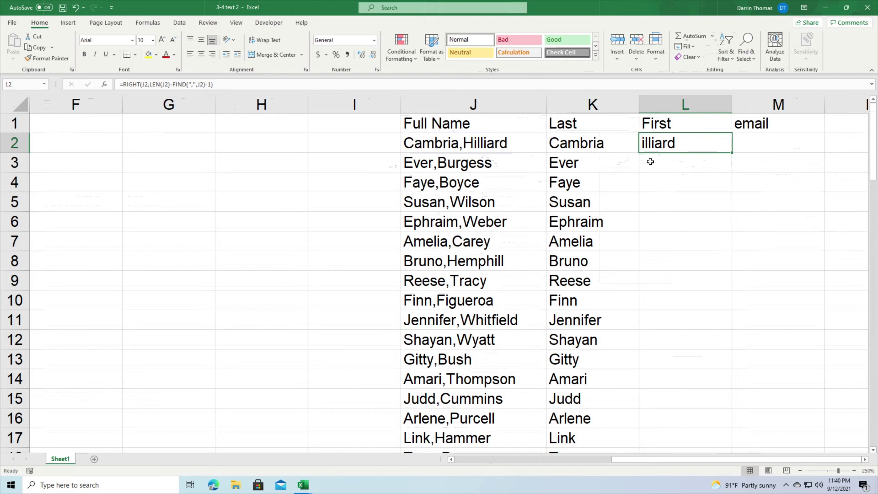
double_click(662, 142)
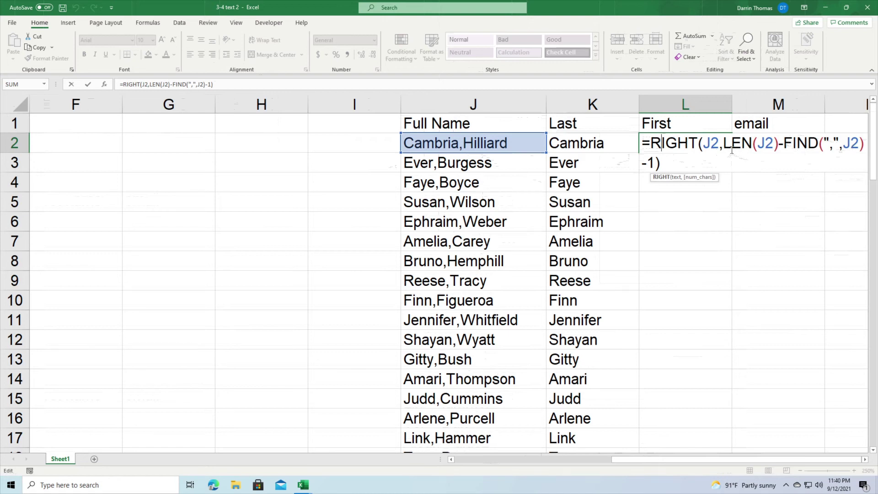
click(779, 146)
key(Delete)
text(+)
key(Return)
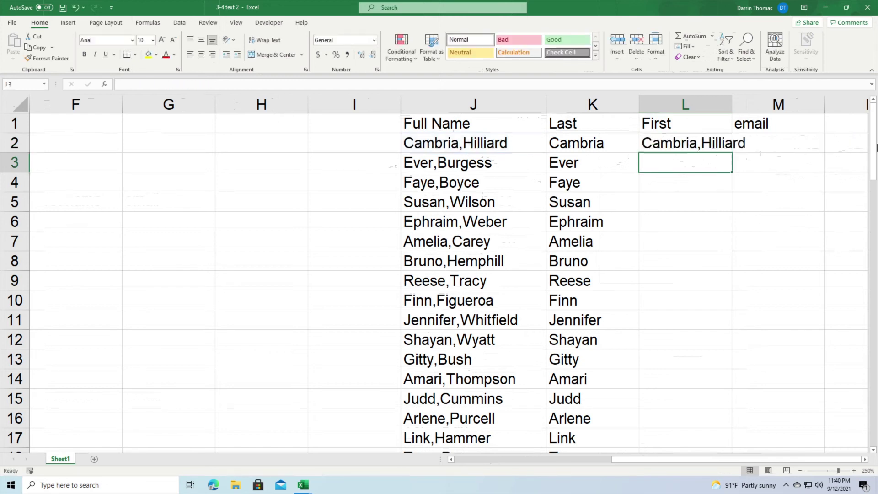
Remove the 1+ in front of LEN from the formula in cell L2
key(Up)
double_click(743, 146)
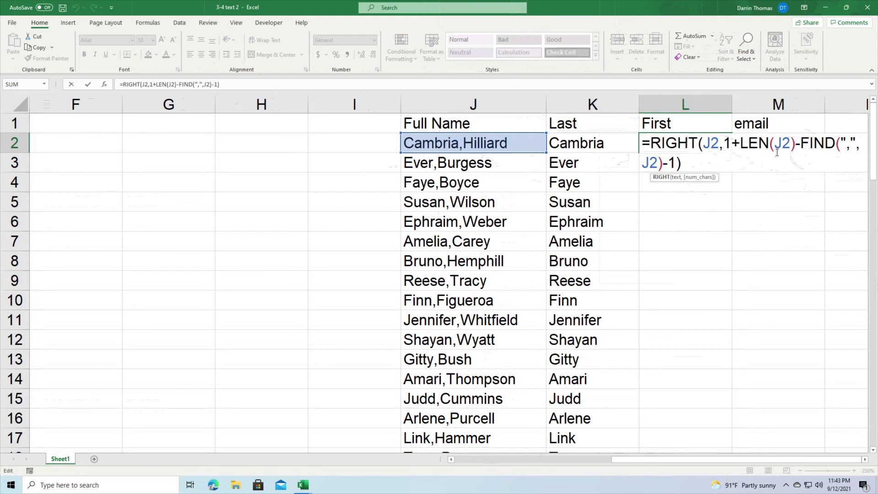
click(739, 144)
key(BackSpace)
key(BackSpace)
key(Return)
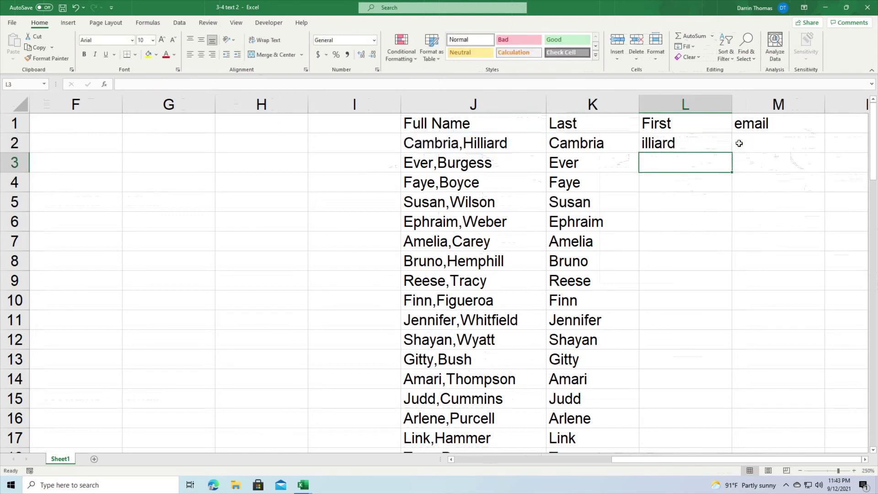
Insert 1+ before LEN in cell L2 so the formula reads =RIGHT(J2,1+LEN(J2)-FIND(",",J2)-1)
double_click(658, 144)
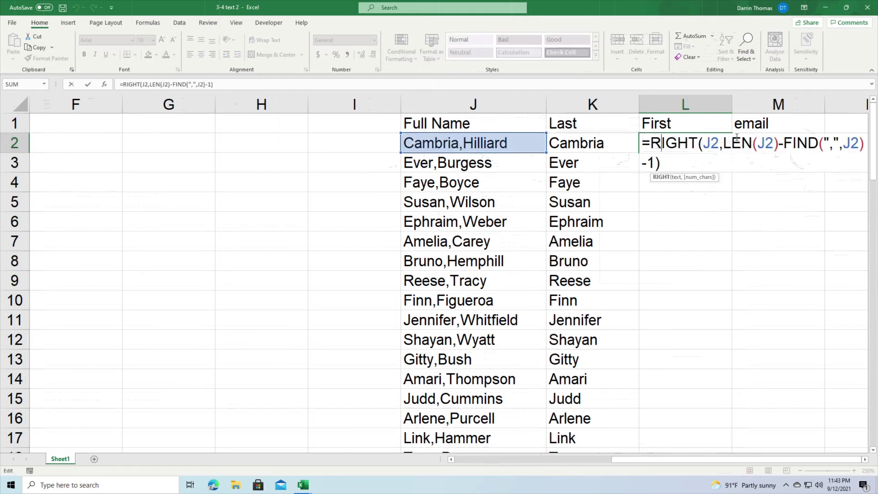
click(723, 144)
text(1+)
key(Return)
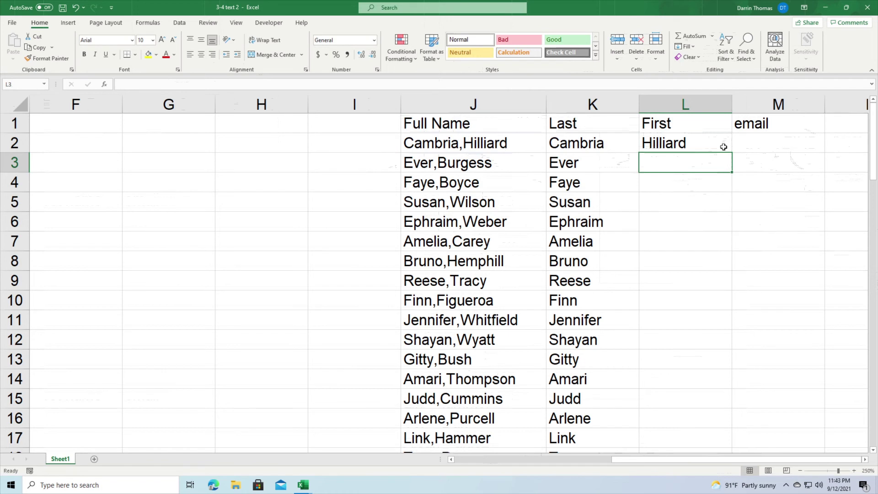
Review the formula in L2 and fill it down the First column for all the full names
click(723, 147)
double_click(723, 147)
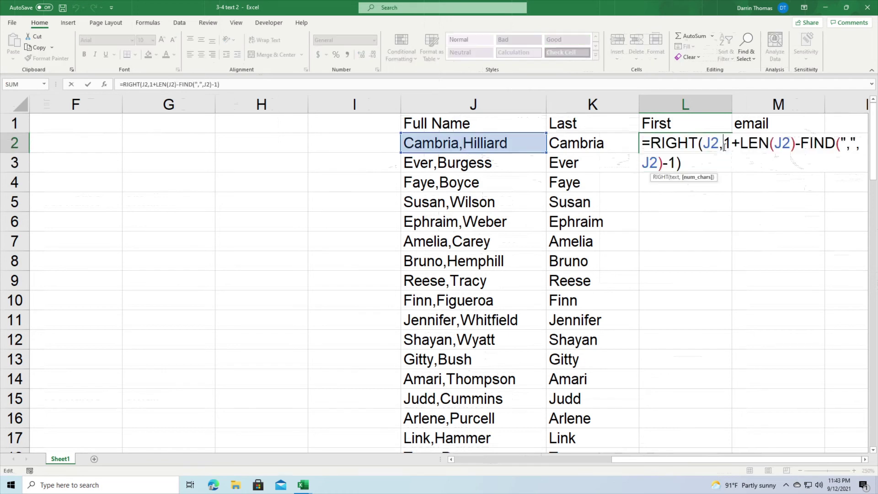
click(799, 142)
key(Return)
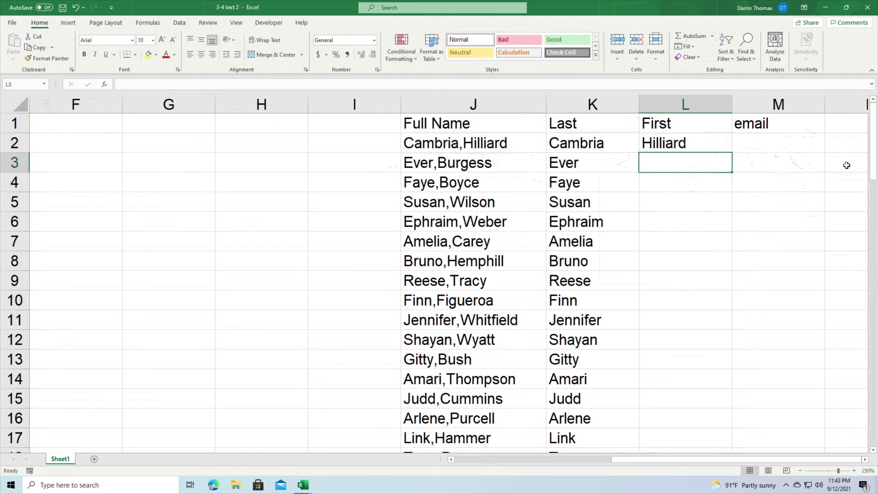
click(711, 143)
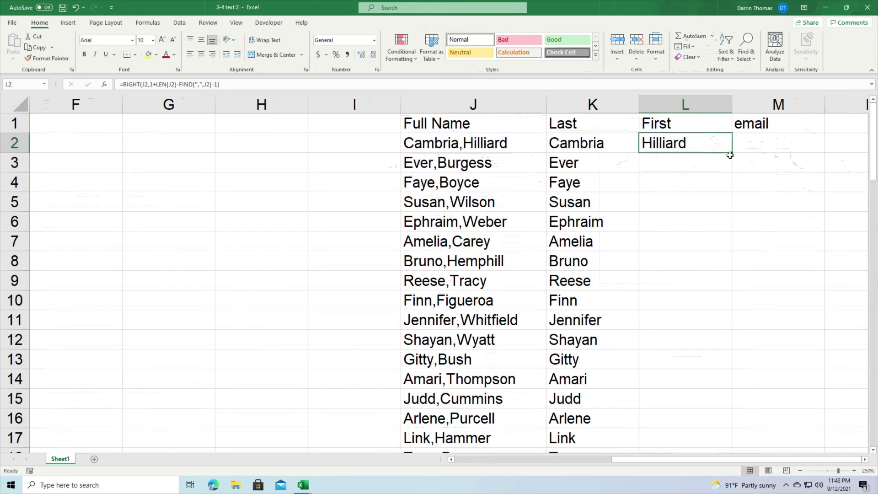
drag(730, 154, 730, 154)
double_click(730, 154)
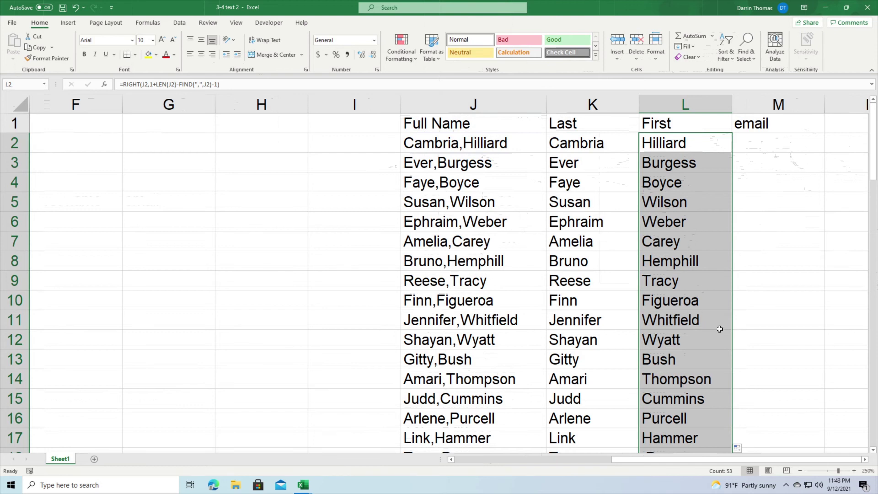
click(753, 137)
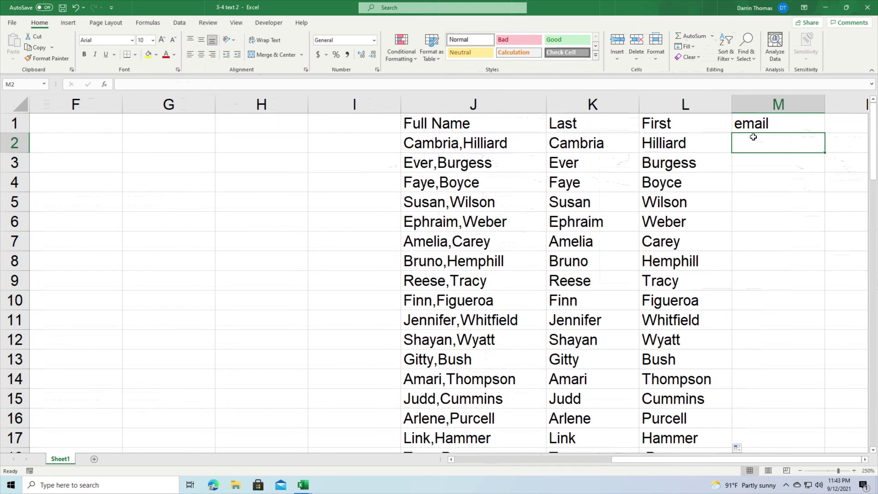
text(=)
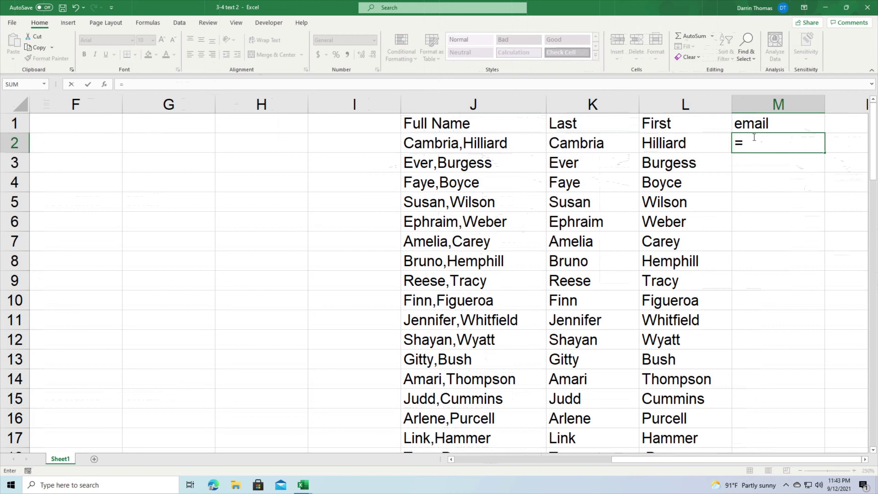
text(von)
key(BackSpace)
key(BackSpace)
key(BackSpace)
text(concat)
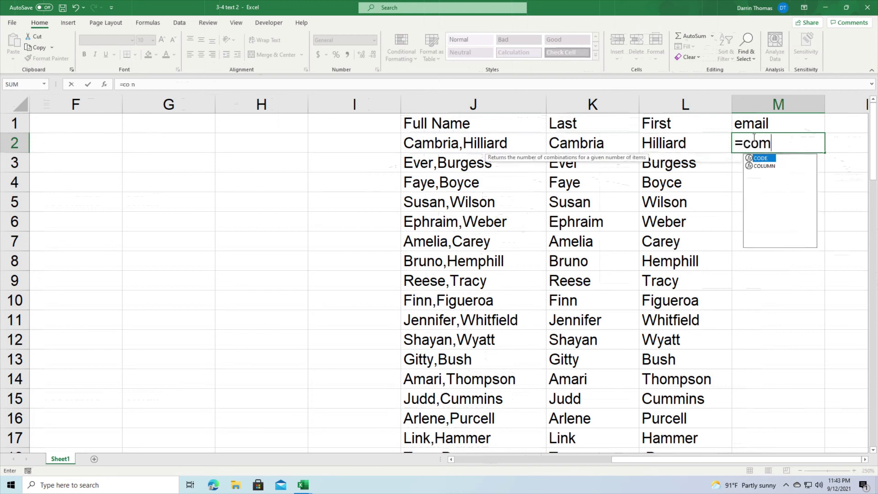
text(()
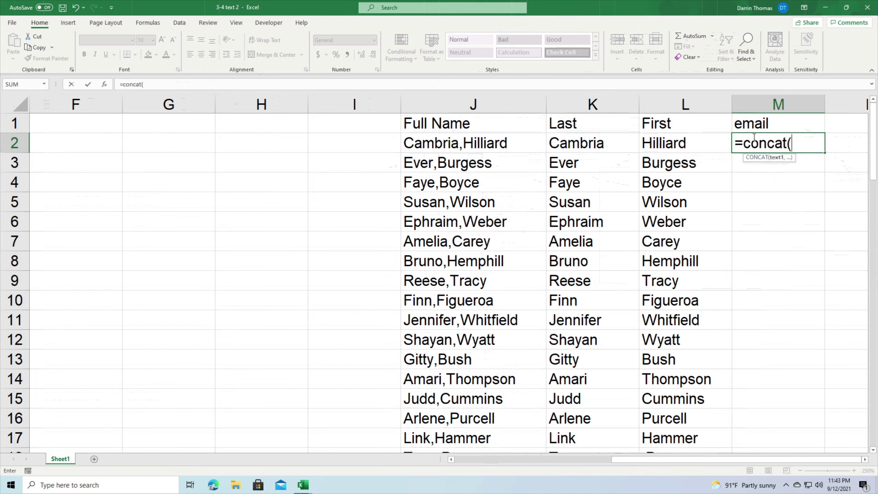
click(662, 145)
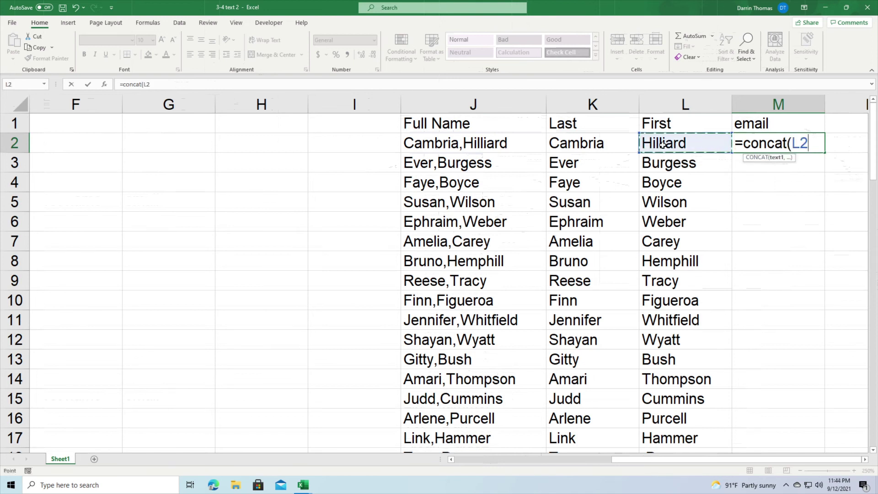
text(.)
click(577, 147)
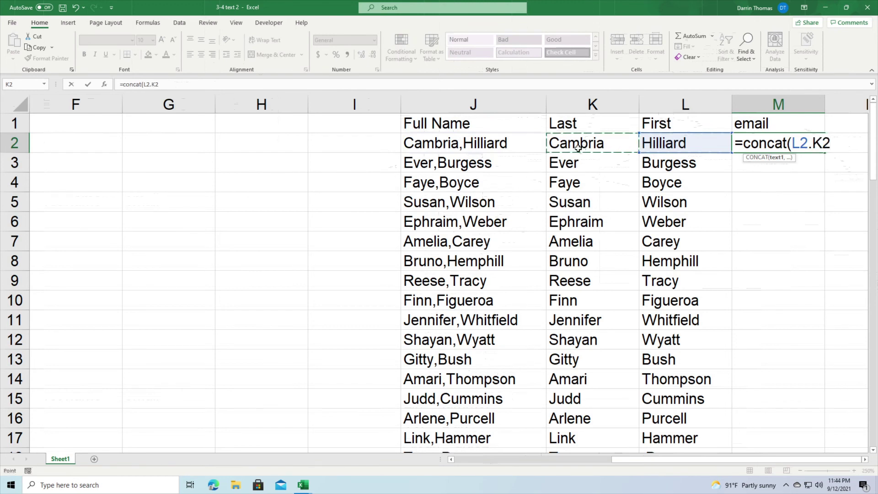
text(,)
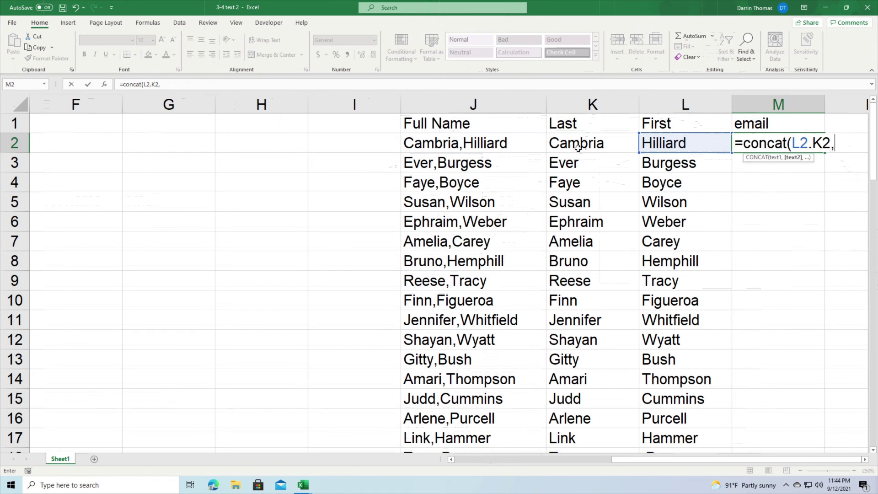
text("@scho)
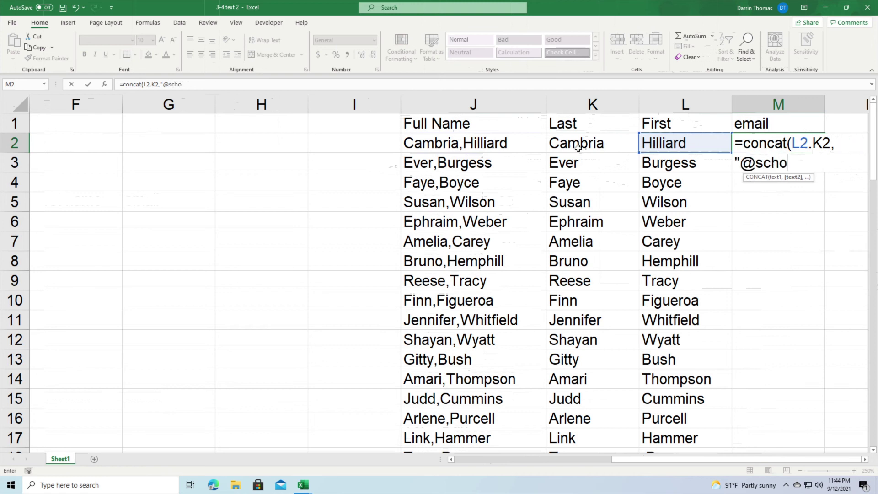
text(ol.edu"))
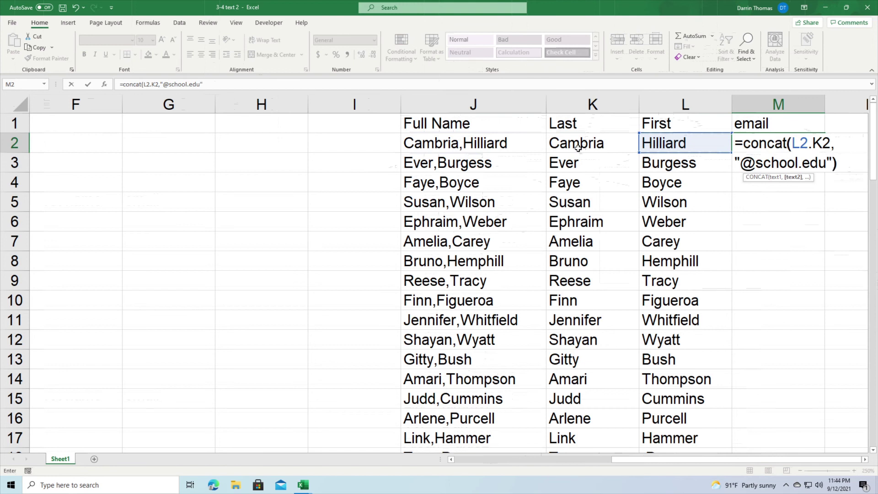
key(Return)
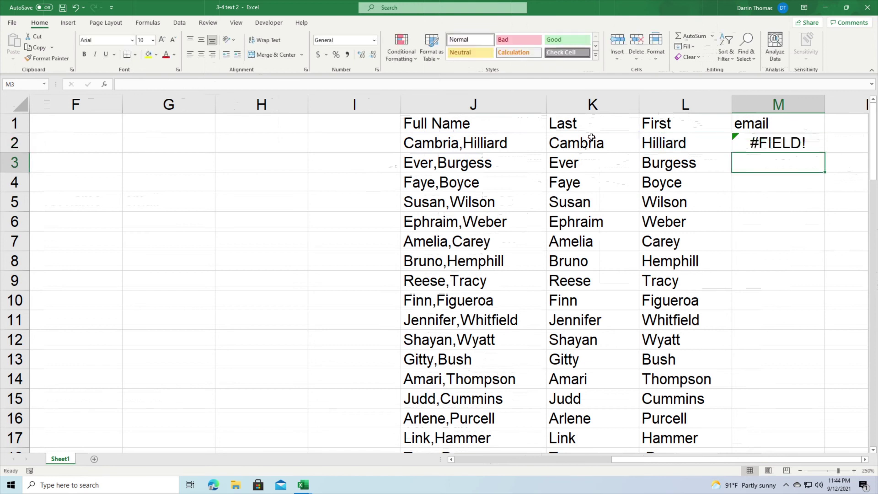
Put quotation marks around the period between L2 and K2 in the M2 formula and try to enter it
click(770, 142)
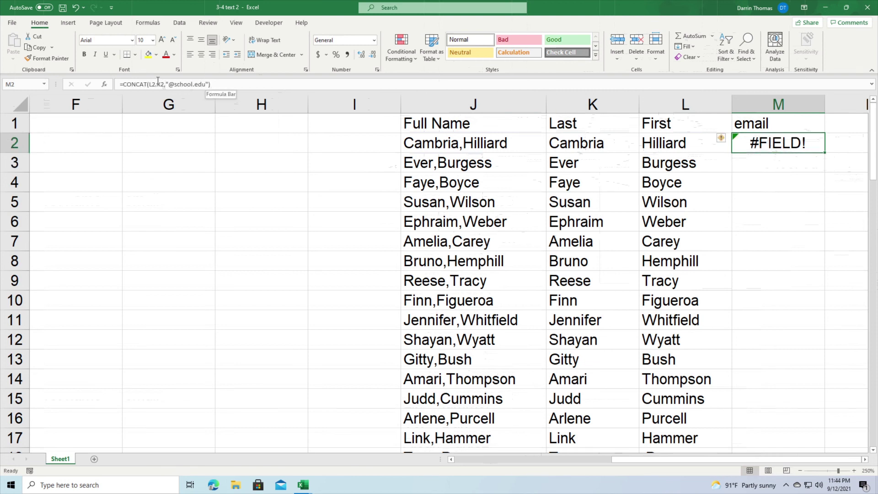
double_click(777, 143)
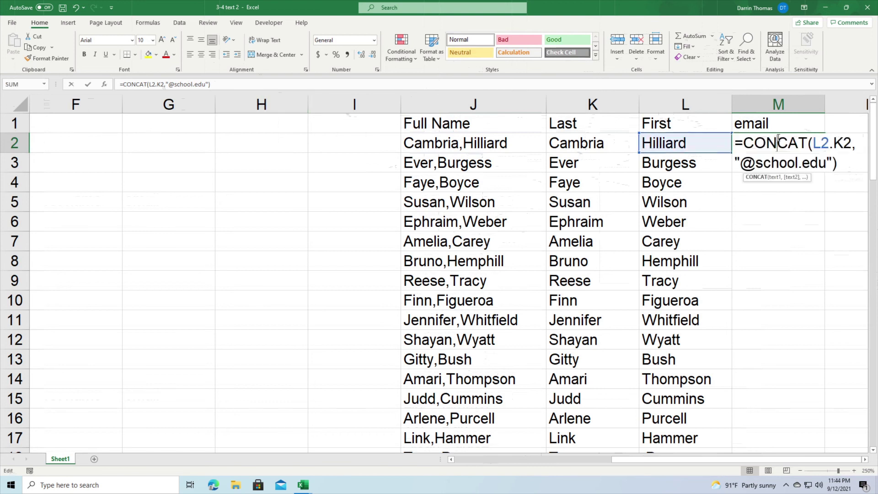
click(834, 144)
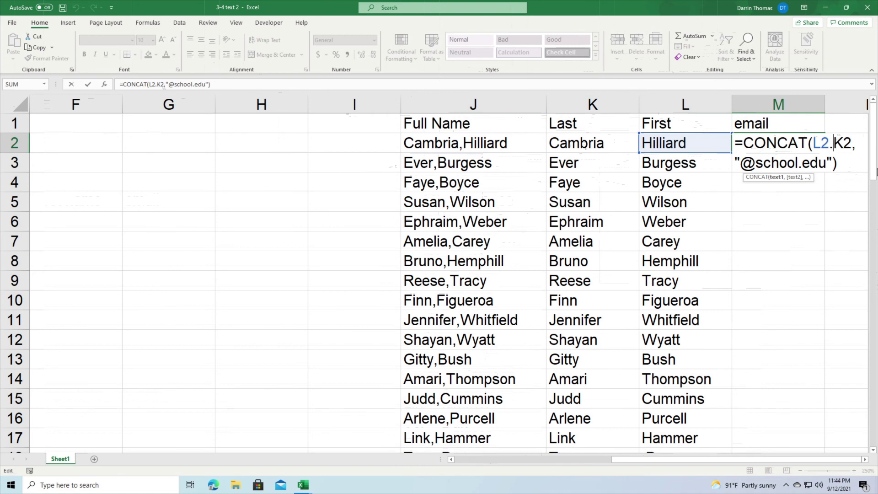
key(Left)
text(")
key(Right)
text(")
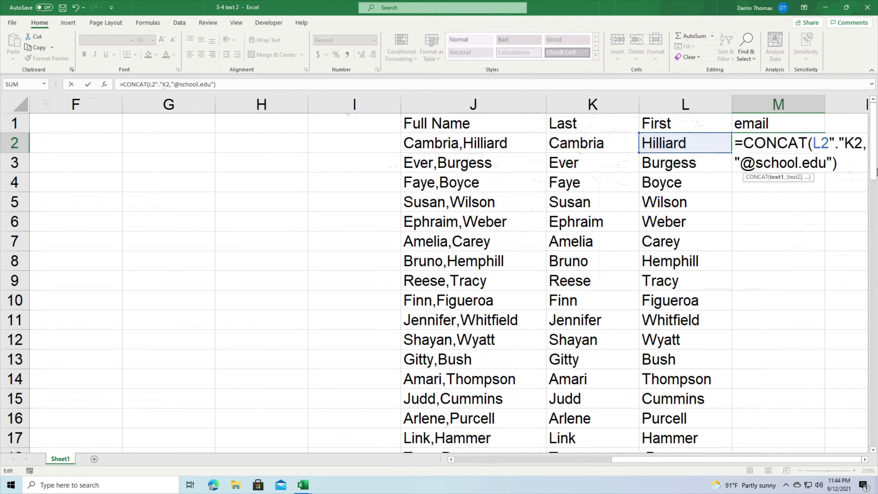
key(Return)
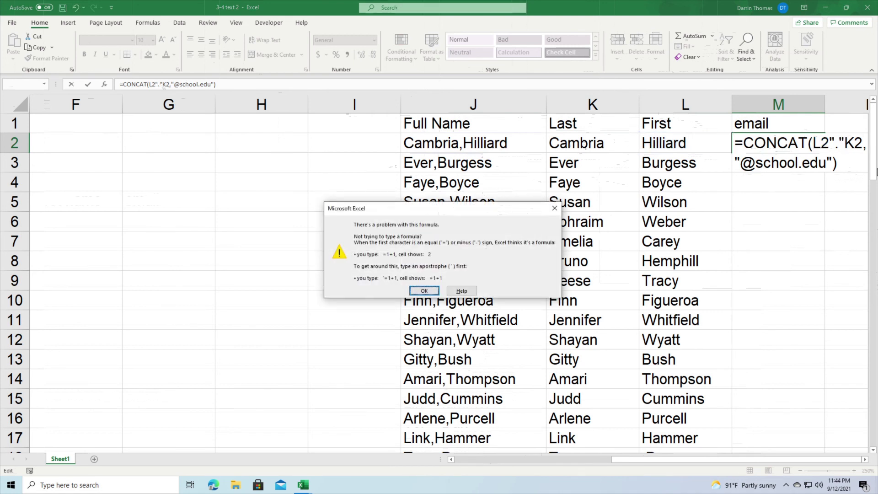
click(423, 290)
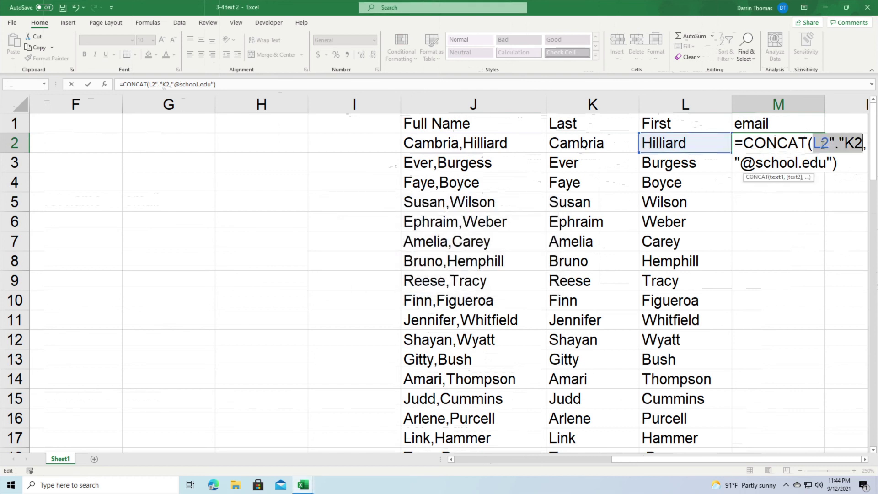
key(Left)
key(Right)
key(Right)
key(Right)
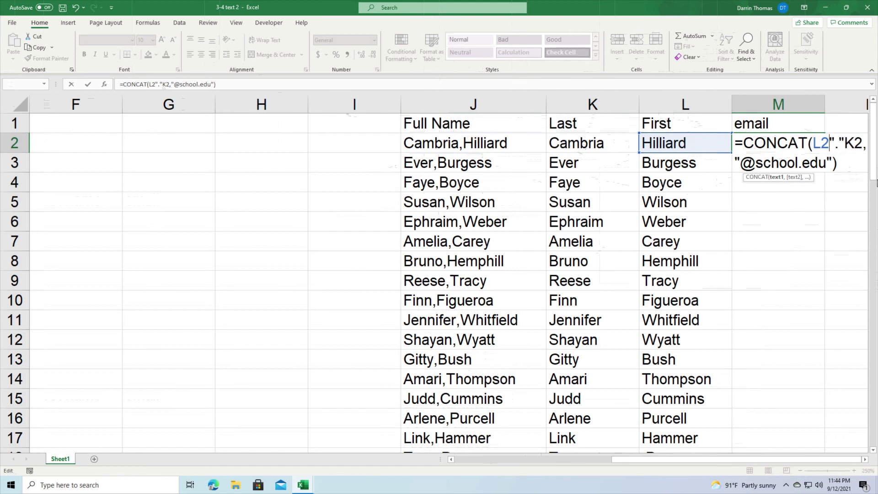
text(,)
key(Right)
key(Right)
key(Right)
key(Right)
key(Right)
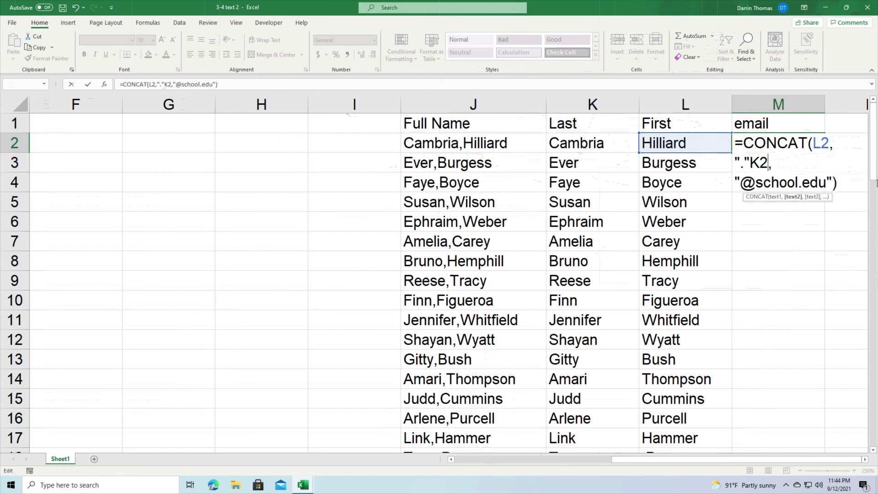
key(Left)
key(Left)
text(,)
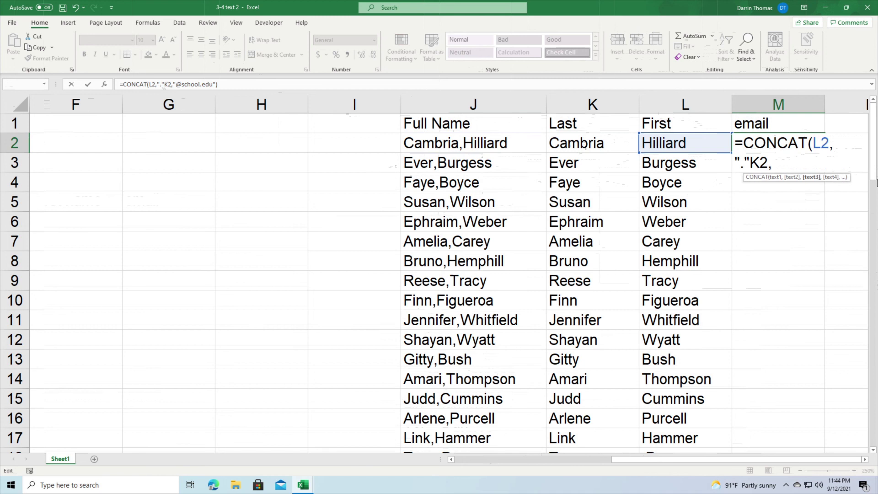
key(Return)
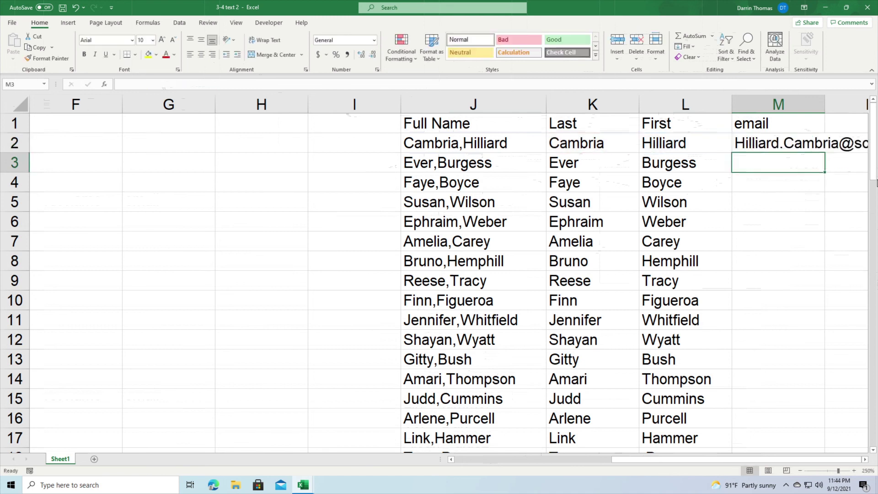
Autofit the width of column M and fill the M2 formula down the email column for all the names
click(866, 460)
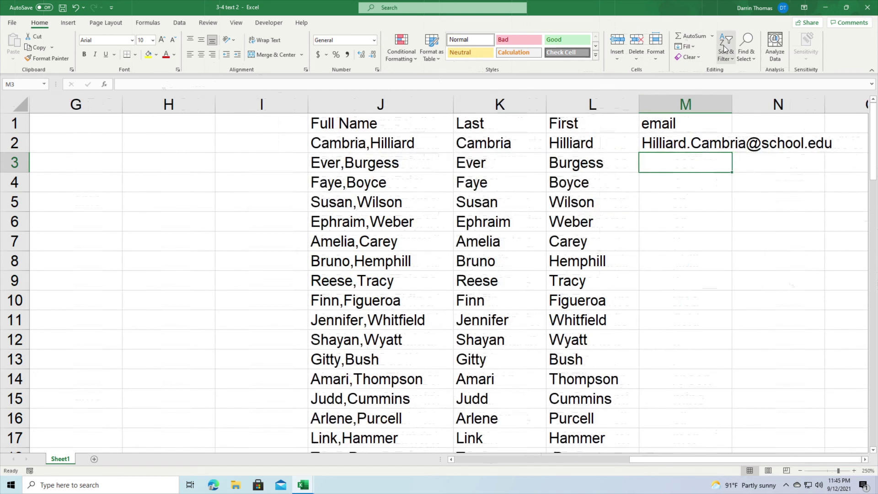
double_click(731, 103)
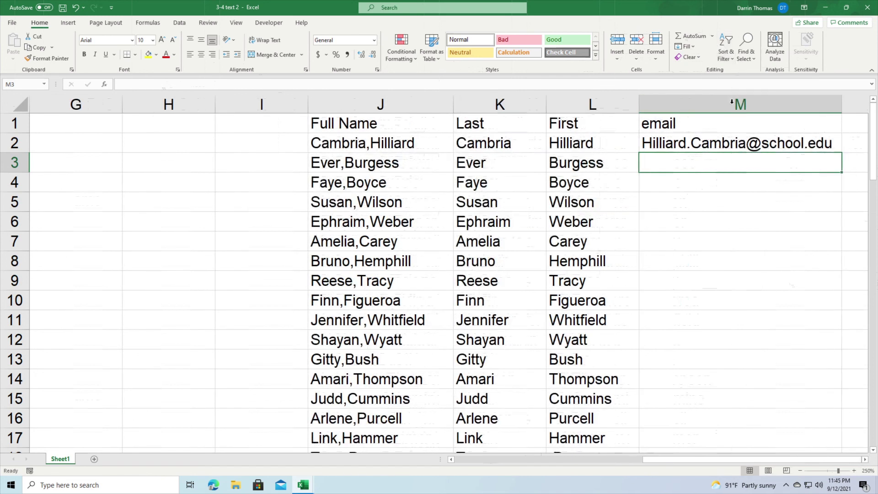
click(826, 148)
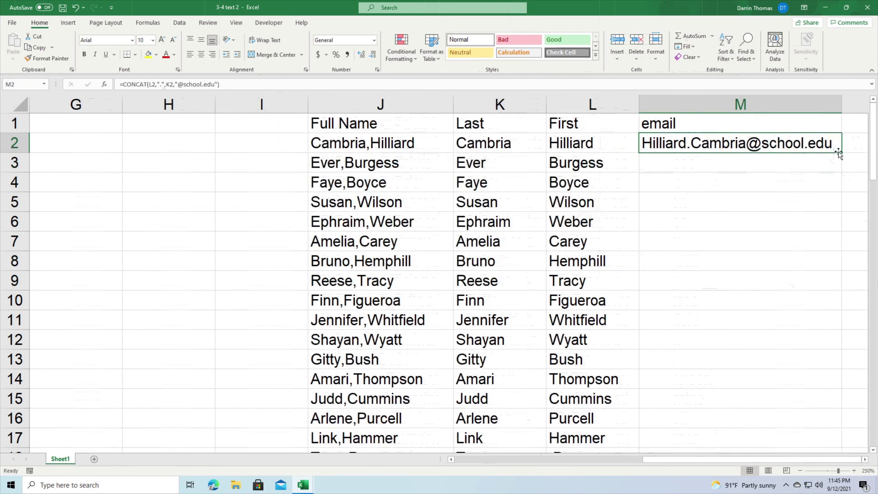
double_click(840, 152)
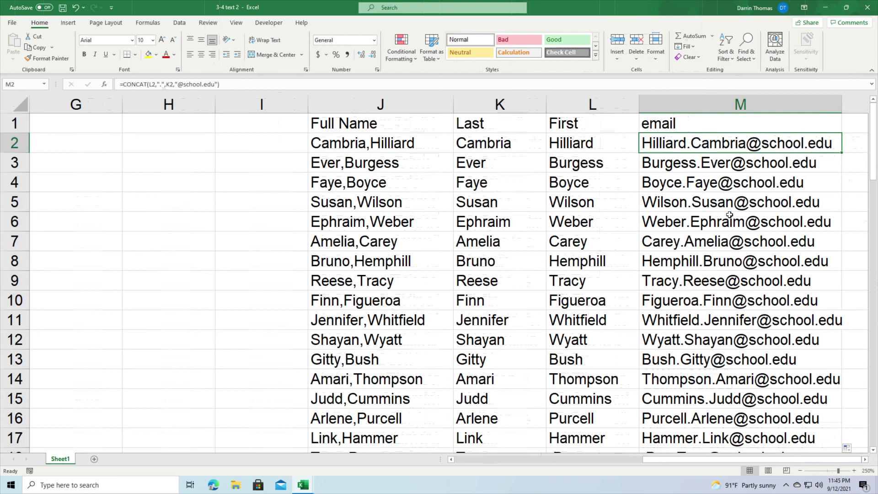
drag(681, 458, 462, 468)
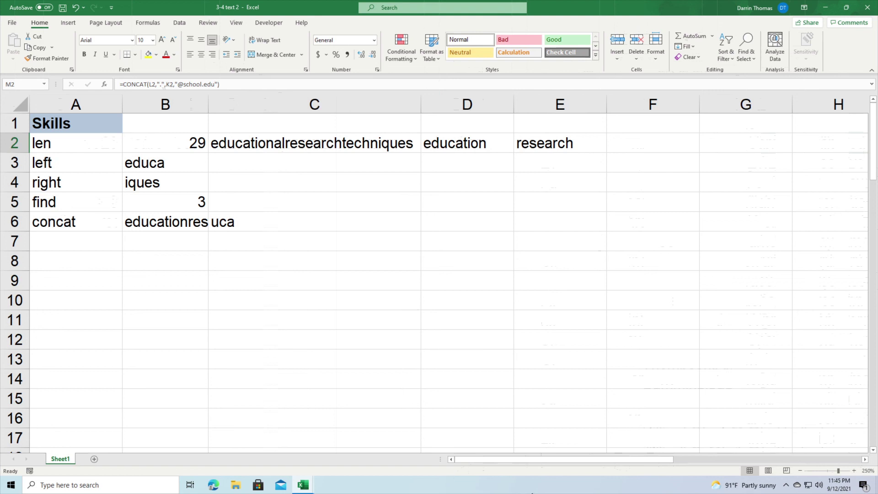
drag(556, 456, 749, 451)
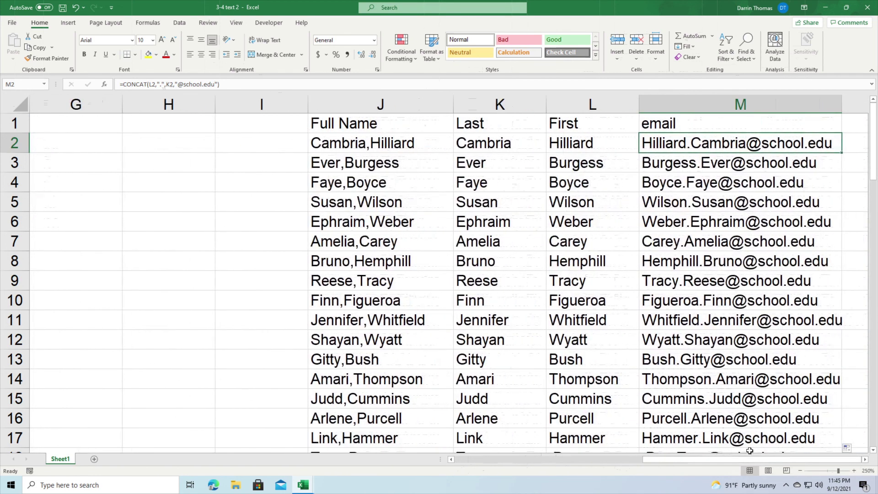